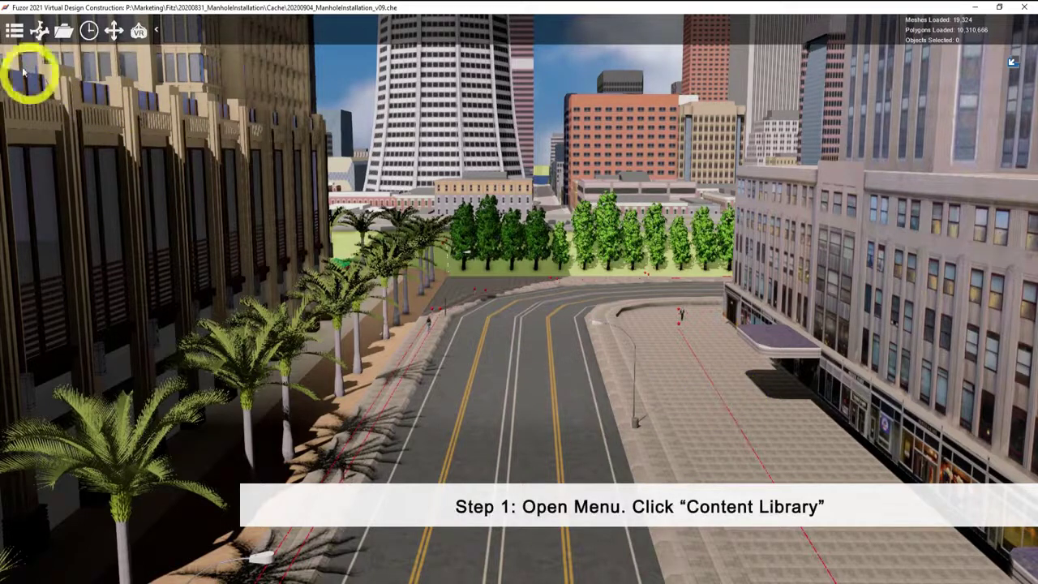
# Step: Place a City Bus from the Content Library's vehicle list onto the red street path
pyautogui.click(12, 33)
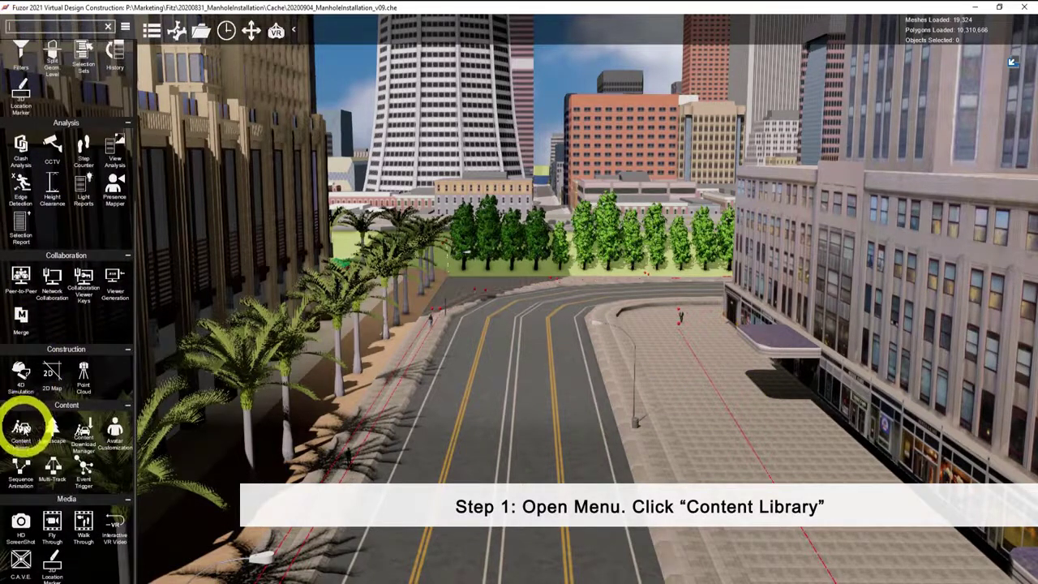
pyautogui.click(21, 430)
pyautogui.scroll(-1, 135, 436)
pyautogui.scroll(-1, 135, 438)
pyautogui.scroll(-1, 138, 442)
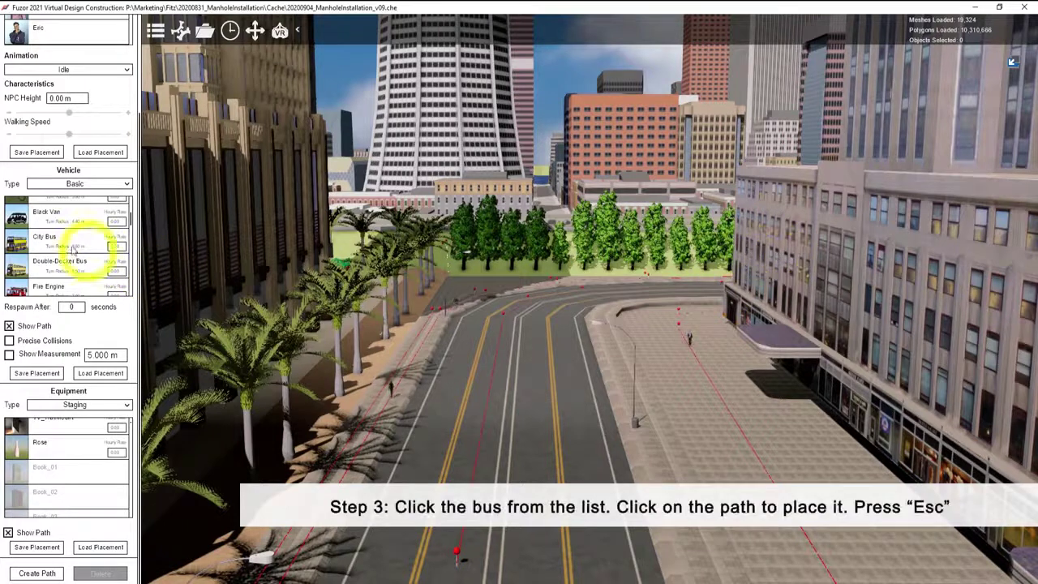
pyautogui.click(46, 240)
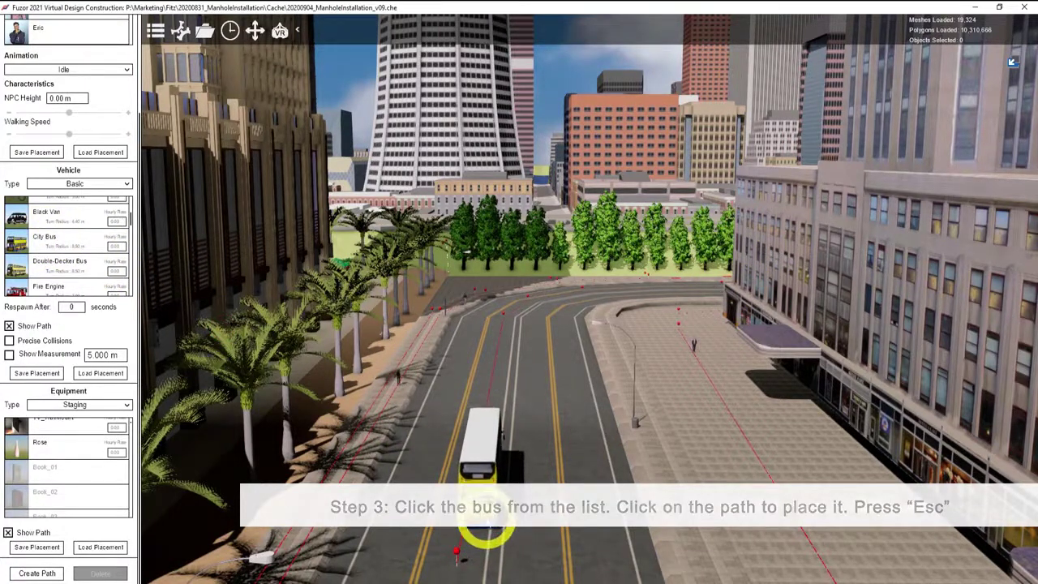
pyautogui.click(485, 517)
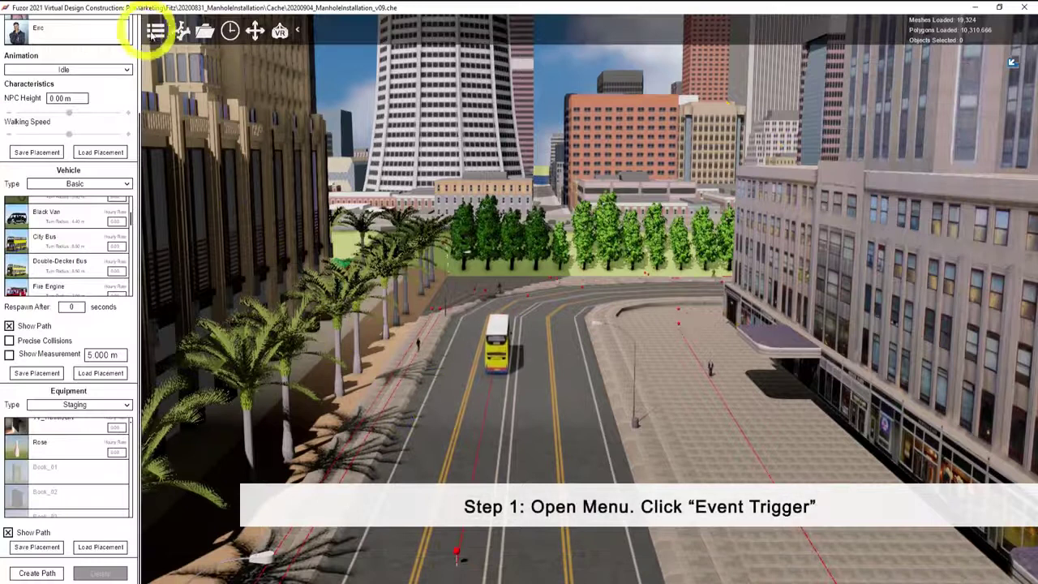
# Step: Open the Event Trigger Dialog Editor and choose the Dialog Multiple Selection type
pyautogui.click(152, 33)
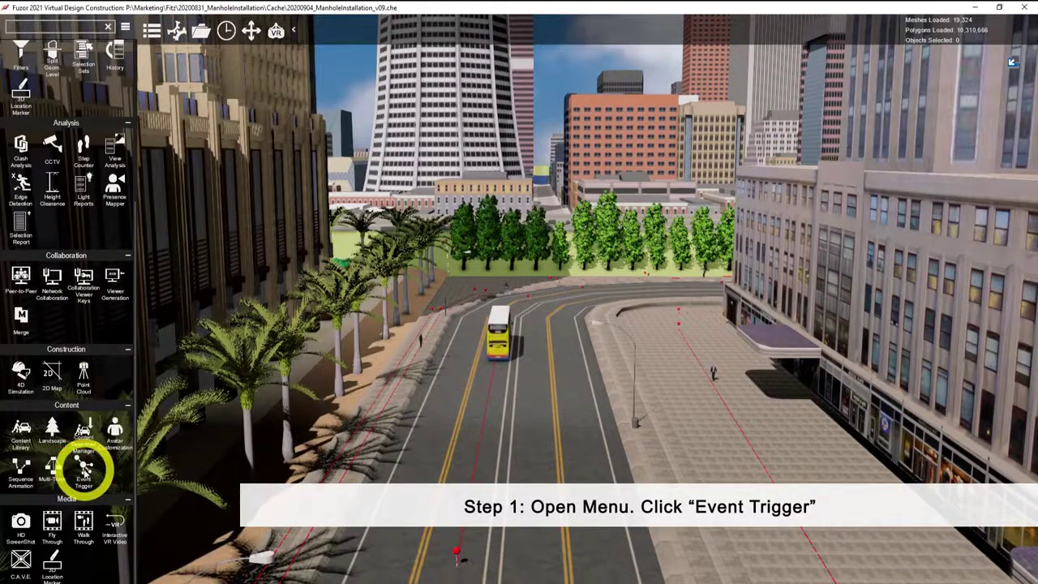
pyautogui.click(84, 469)
pyautogui.click(105, 206)
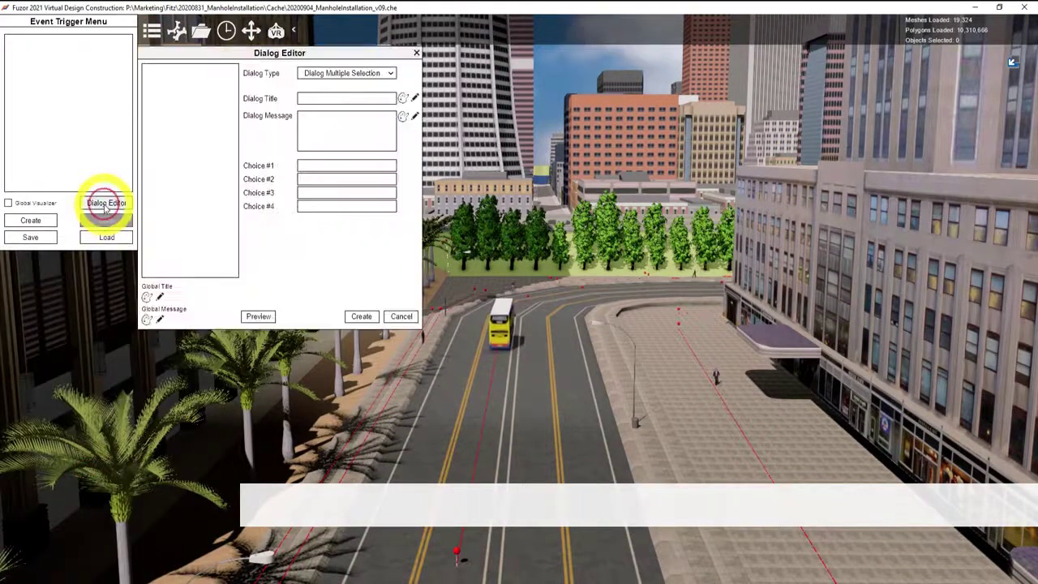
pyautogui.click(347, 74)
pyautogui.click(351, 101)
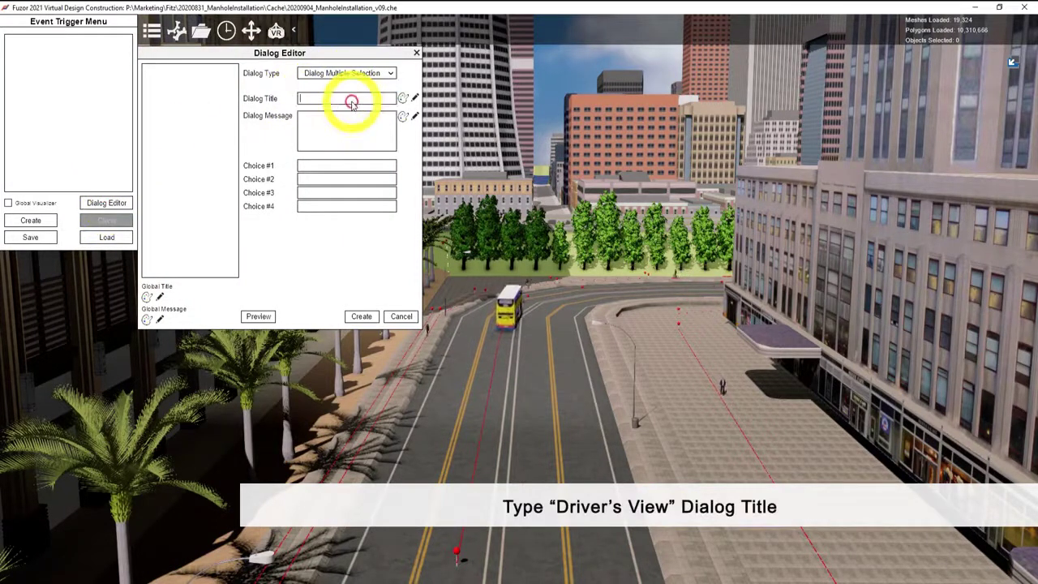
# Step: Title the dialog 'Driver's View' with choices PC Mode and VR Mode, preview and create it
pyautogui.write("Driver's View")
pyautogui.click(334, 166)
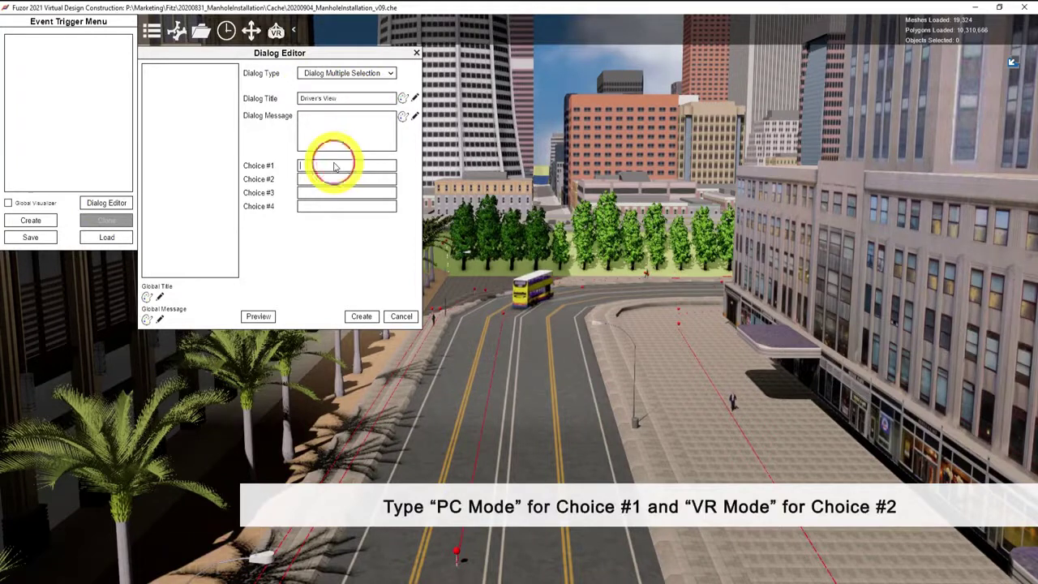
pyautogui.write('P')
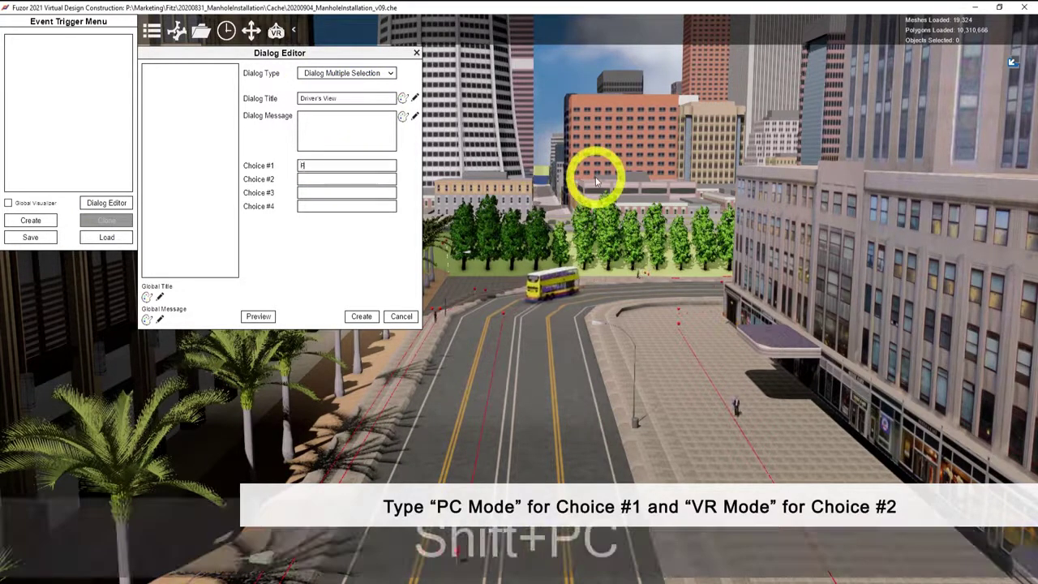
pyautogui.write('C Mode')
pyautogui.press('Tab')
pyautogui.write('VR Mode')
pyautogui.click(262, 317)
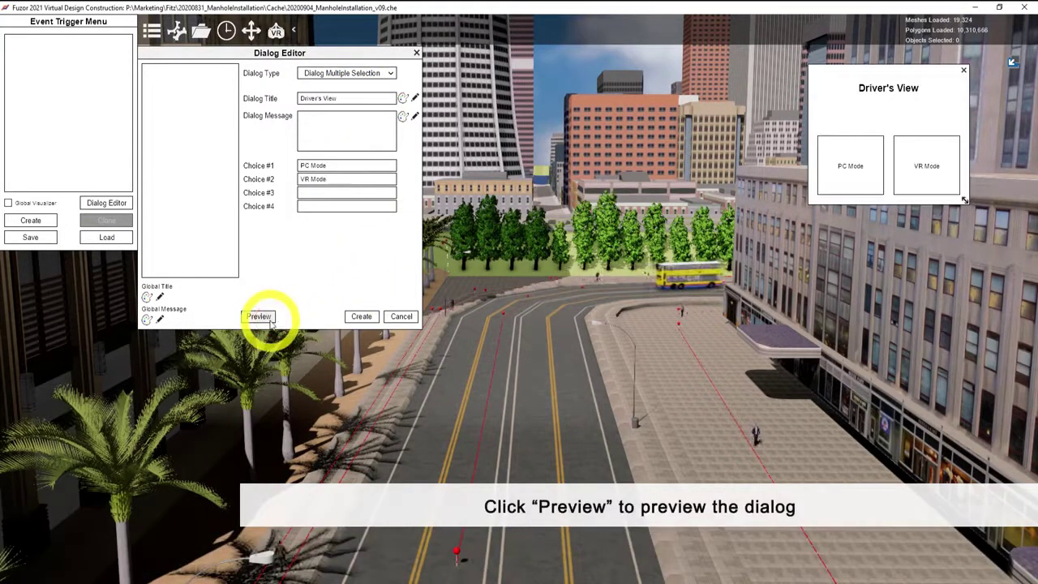
pyautogui.click(364, 318)
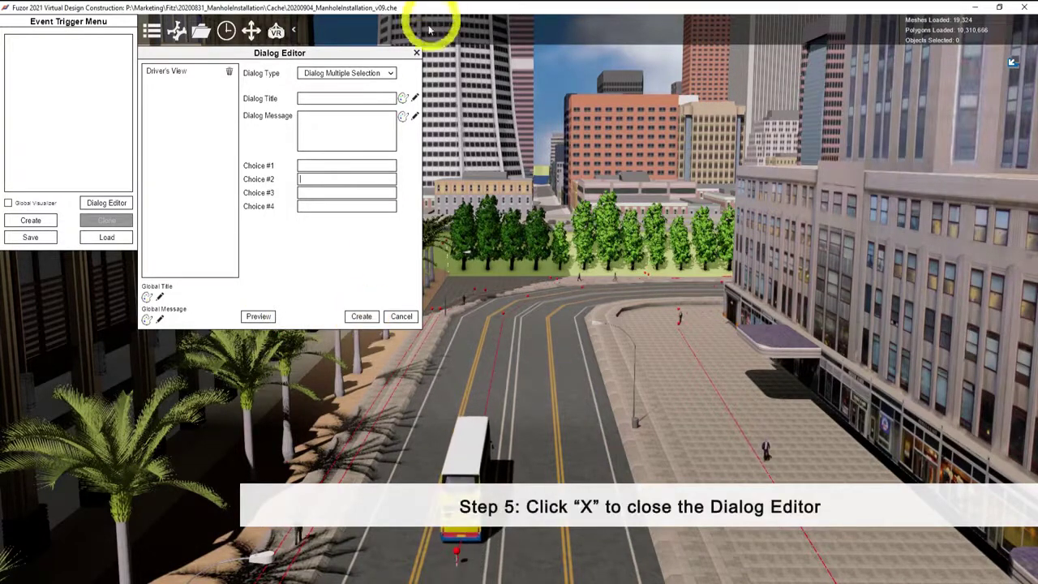
pyautogui.click(416, 53)
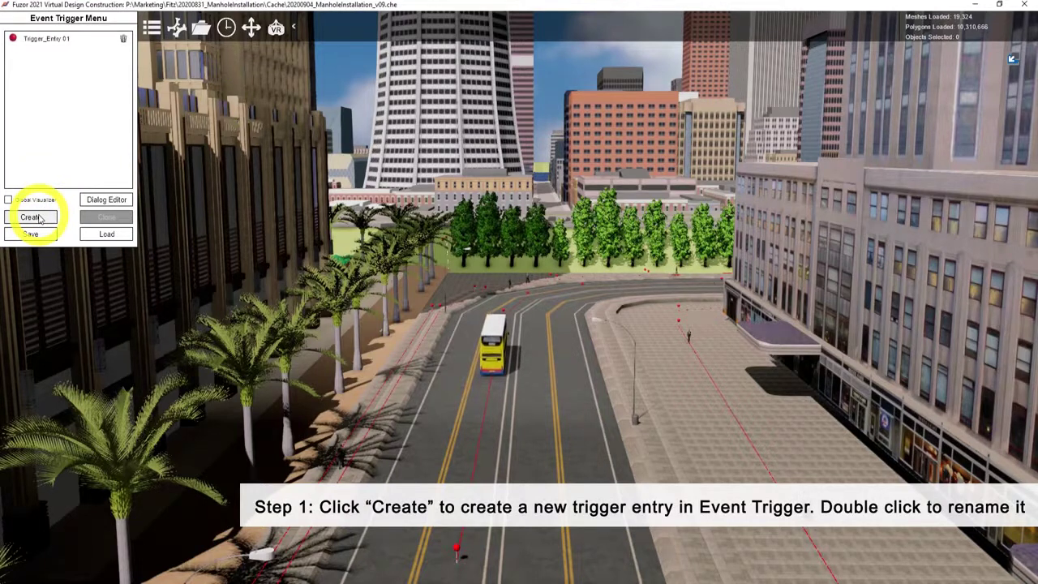
# Step: Create a trigger entry named Dialog that fires on Initial Load Event
pyautogui.click(48, 41)
pyautogui.doubleClick(49, 40)
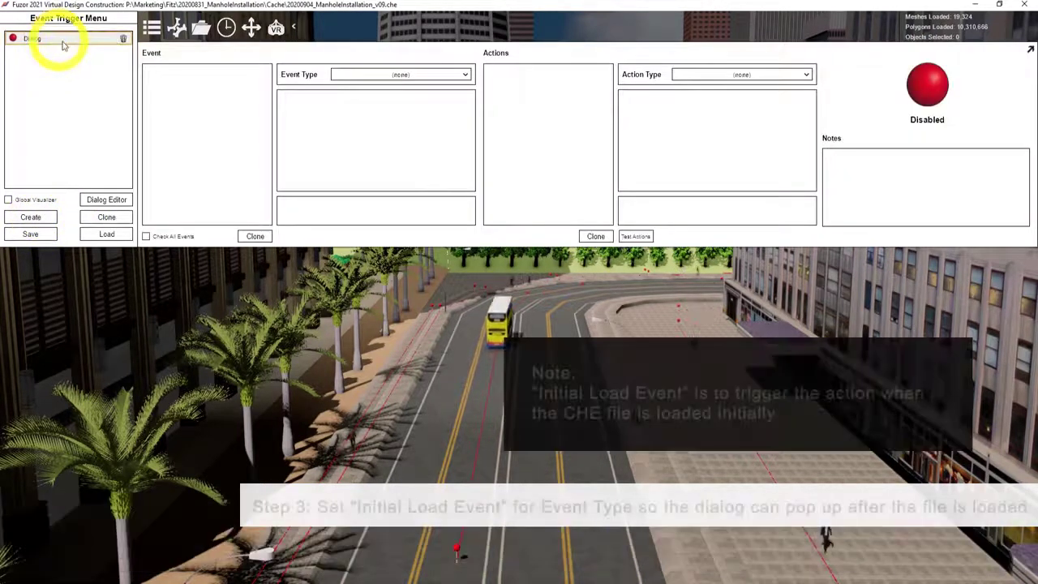
pyautogui.click(360, 77)
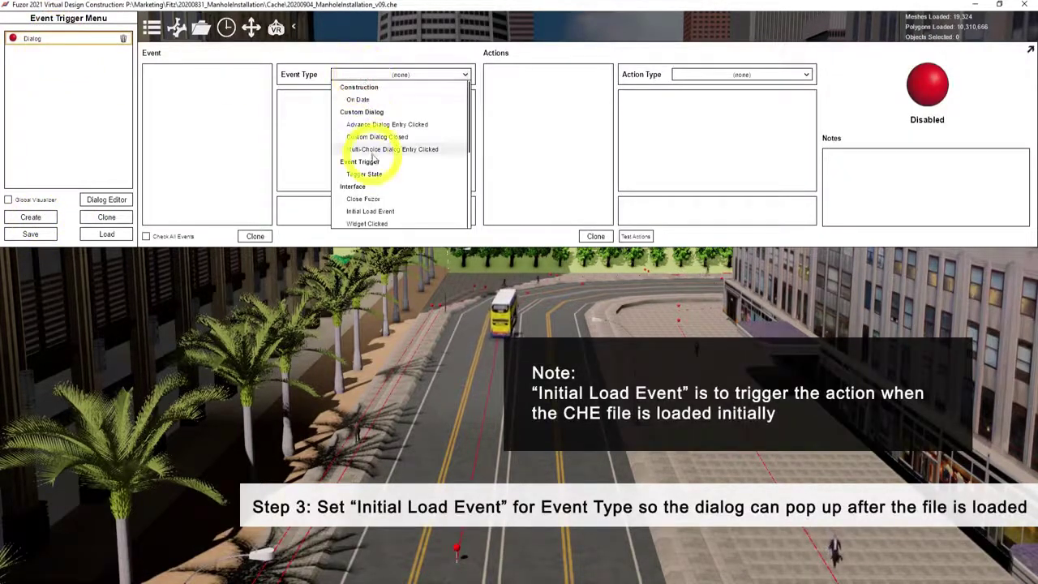
pyautogui.click(371, 211)
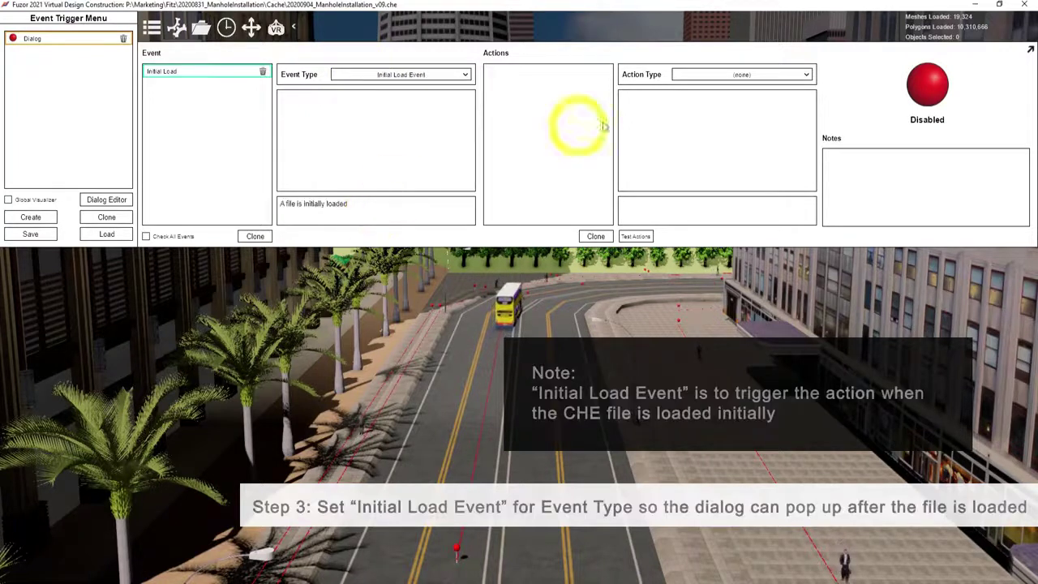
# Step: Set the action to Toggle Custom Dialog showing Driver's View (True), enable and test it
pyautogui.click(712, 76)
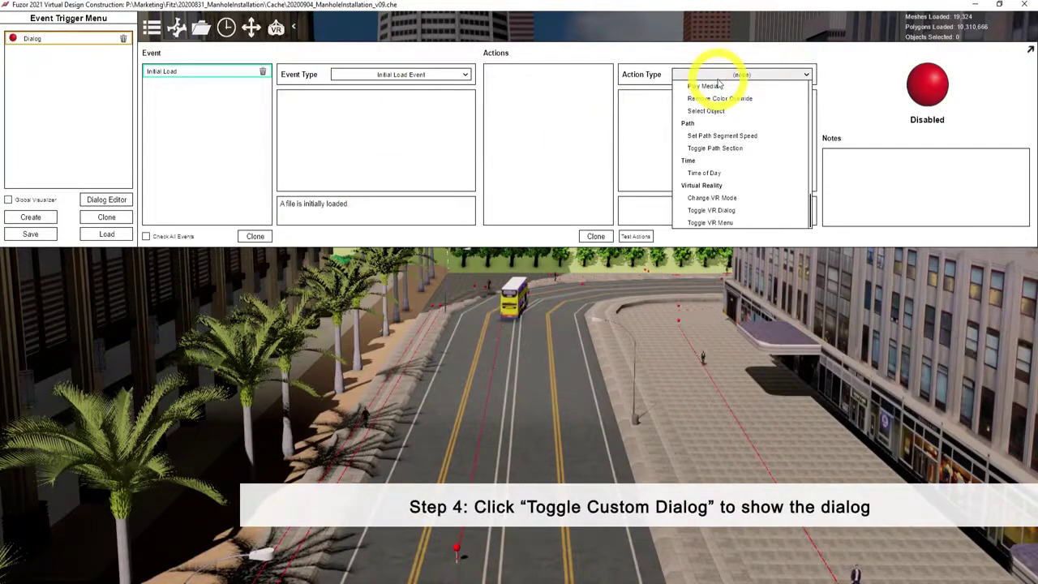
pyautogui.scroll(-5, 737, 154)
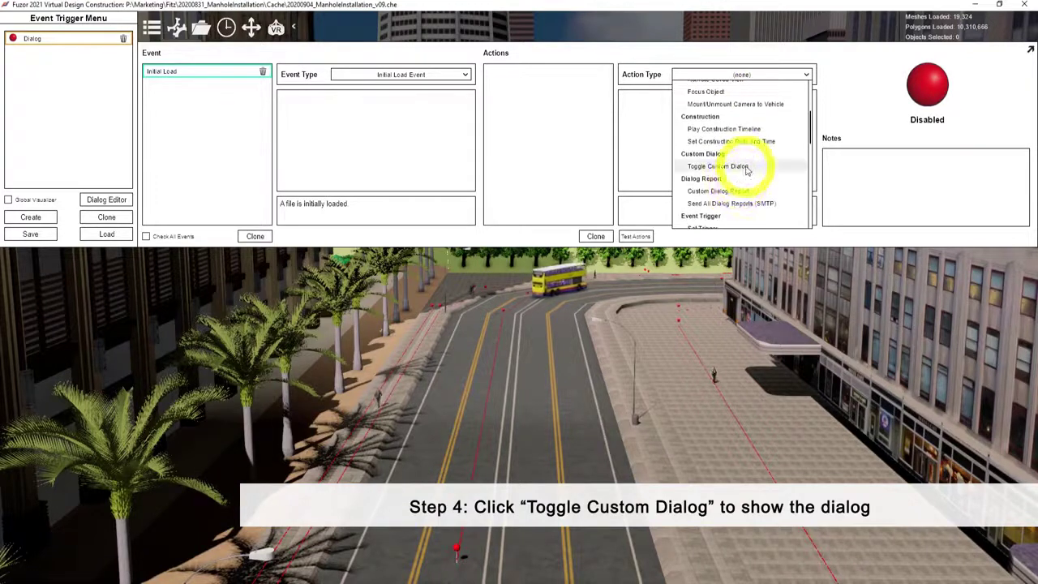
pyautogui.click(746, 167)
pyautogui.click(737, 104)
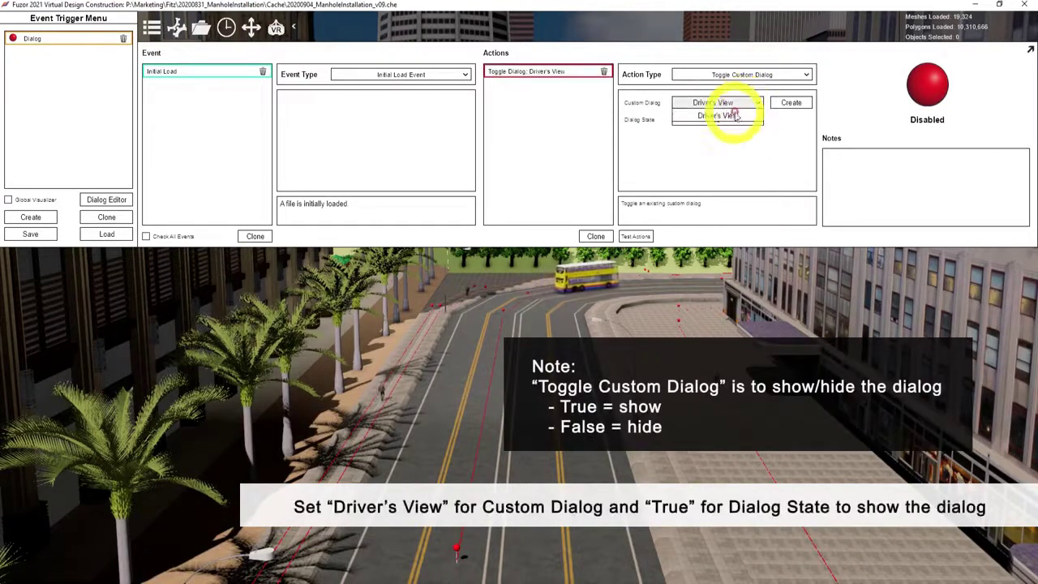
pyautogui.click(718, 132)
pyautogui.click(927, 85)
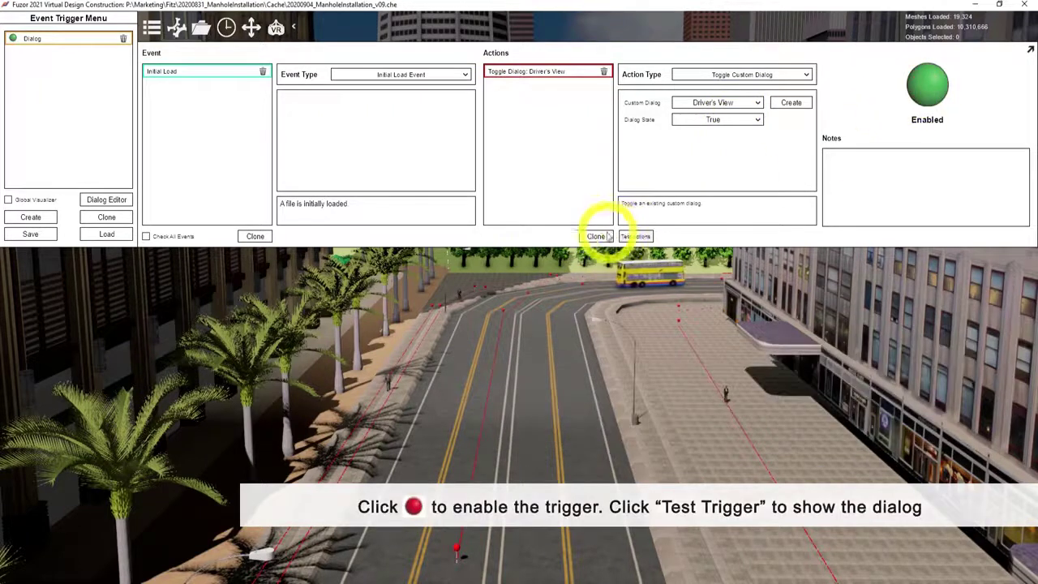
pyautogui.click(629, 236)
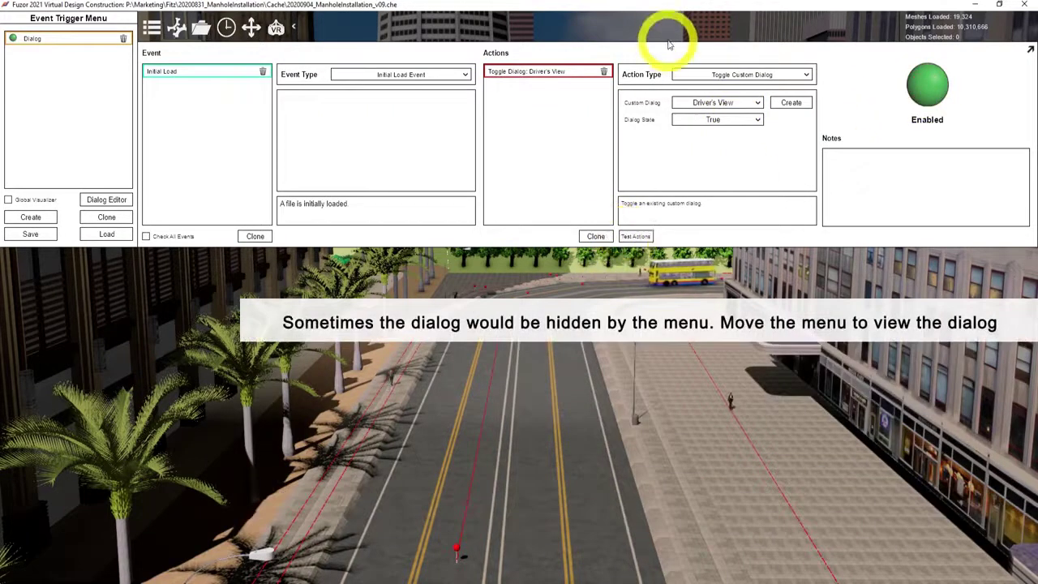
pyautogui.moveTo(669, 44); pyautogui.dragTo(661, 348)
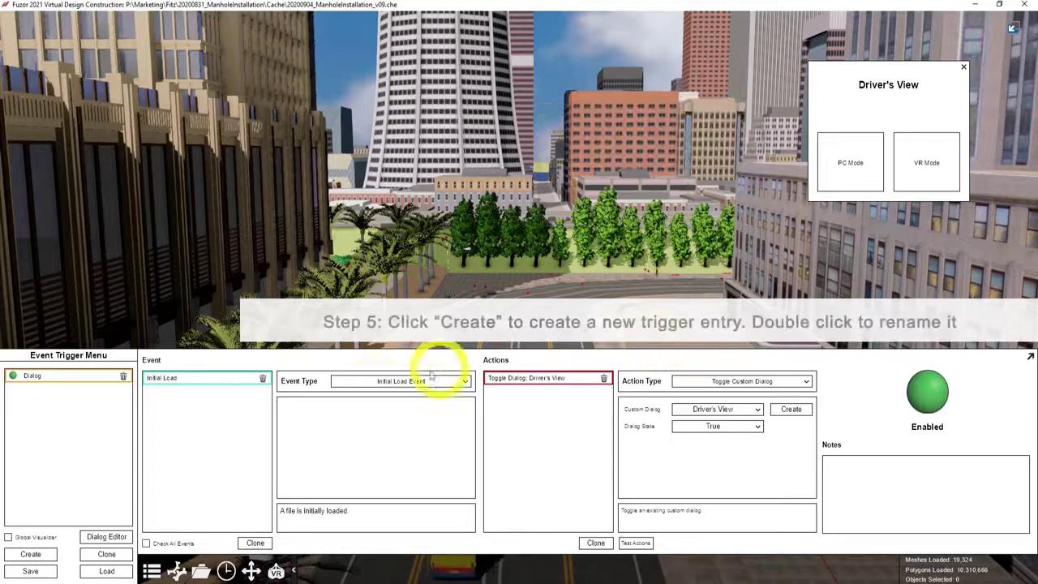
# Step: Create a trigger named PC that fires when PC Mode is chosen in the multi-choice dialog
pyautogui.click(31, 554)
pyautogui.doubleClick(79, 391)
pyautogui.write('OC')
pyautogui.press('BackSpace')
pyautogui.press('BackSpace')
pyautogui.write('PC')
pyautogui.press('Return')
pyautogui.click(406, 382)
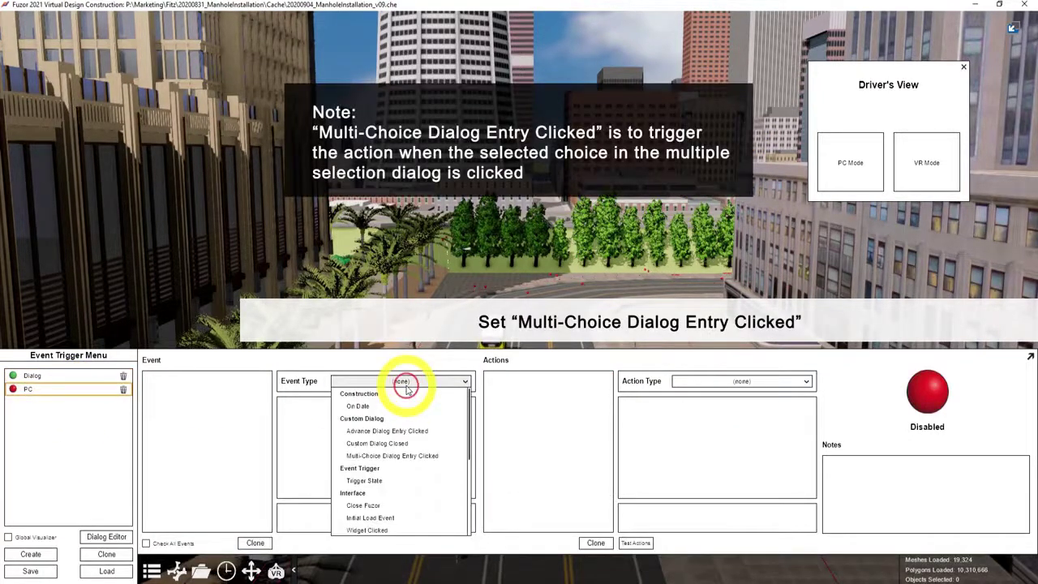
pyautogui.click(393, 456)
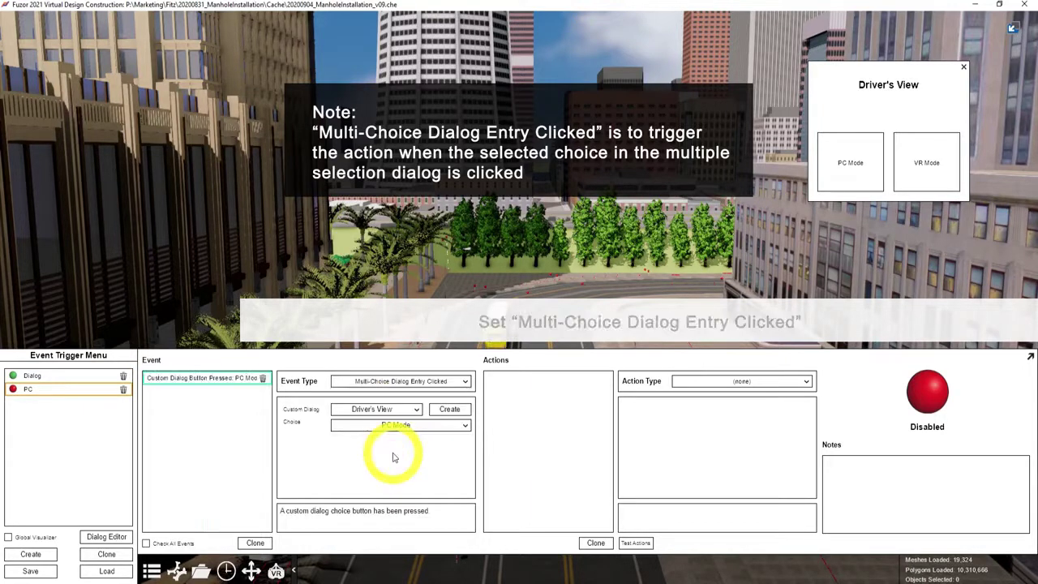
pyautogui.click(410, 410)
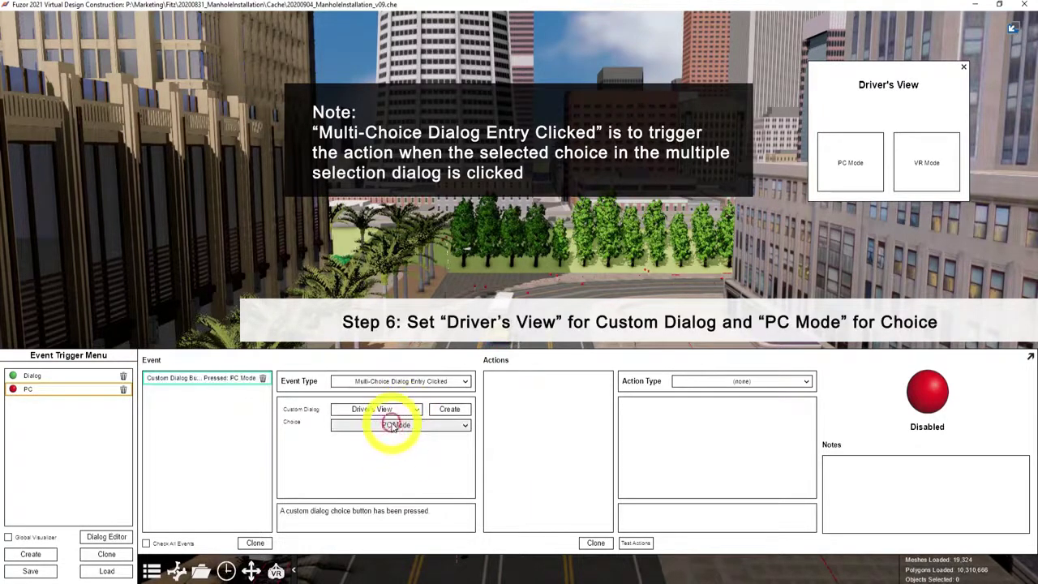
pyautogui.click(397, 438)
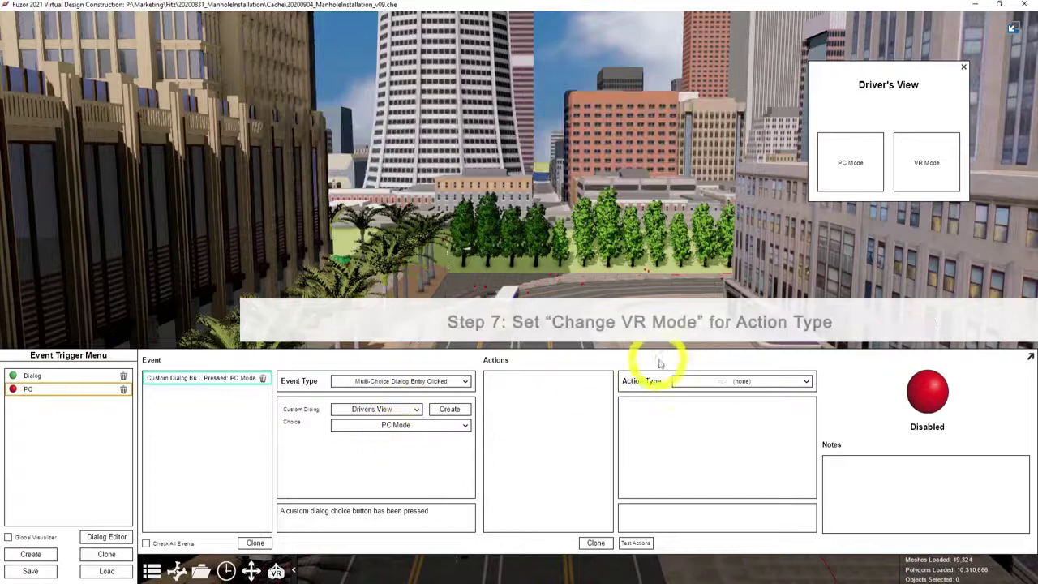
# Step: Add a Change VR Mode action set to False
pyautogui.click(721, 383)
pyautogui.scroll(-2, 738, 437)
pyautogui.scroll(-3, 740, 470)
pyautogui.click(733, 507)
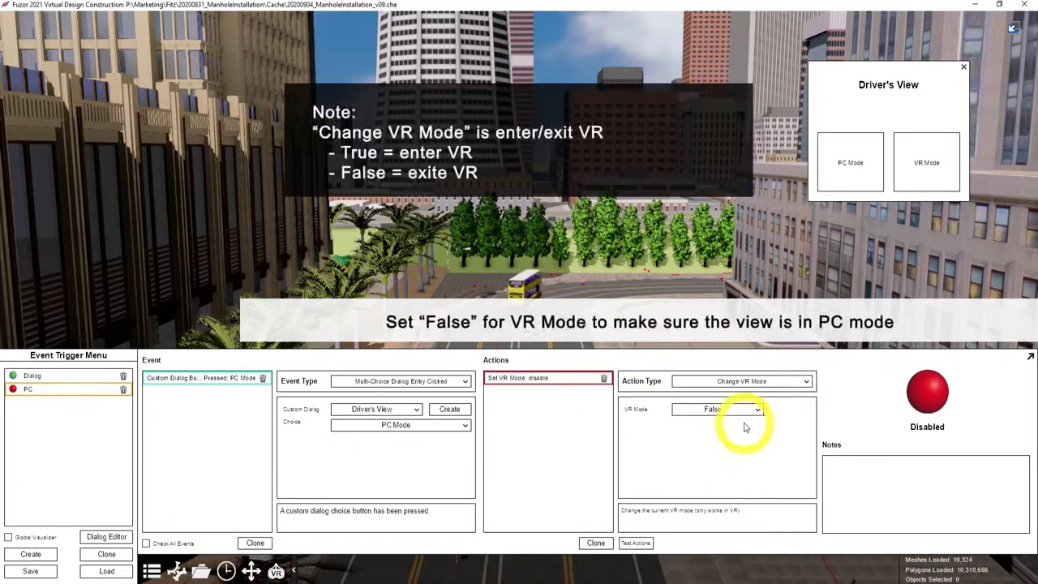
pyautogui.click(741, 415)
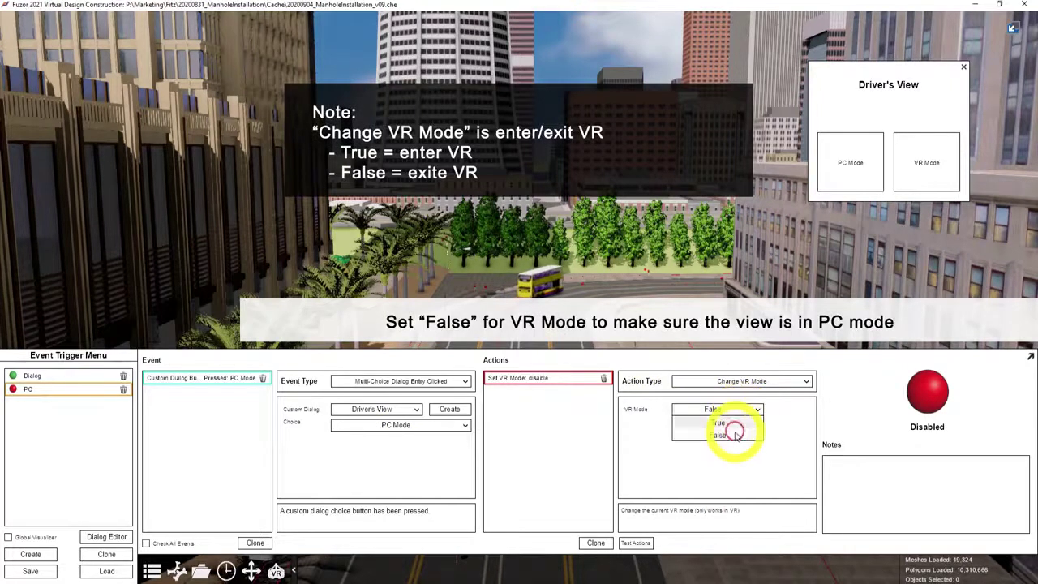
# Step: Add a Mount/Unmount Camera to Vehicle action with the bus, then enable the PC trigger
pyautogui.click(743, 382)
pyautogui.scroll(-3, 746, 437)
pyautogui.scroll(3, 750, 451)
pyautogui.scroll(2, 750, 451)
pyautogui.scroll(2, 752, 446)
pyautogui.scroll(1, 753, 442)
pyautogui.click(753, 438)
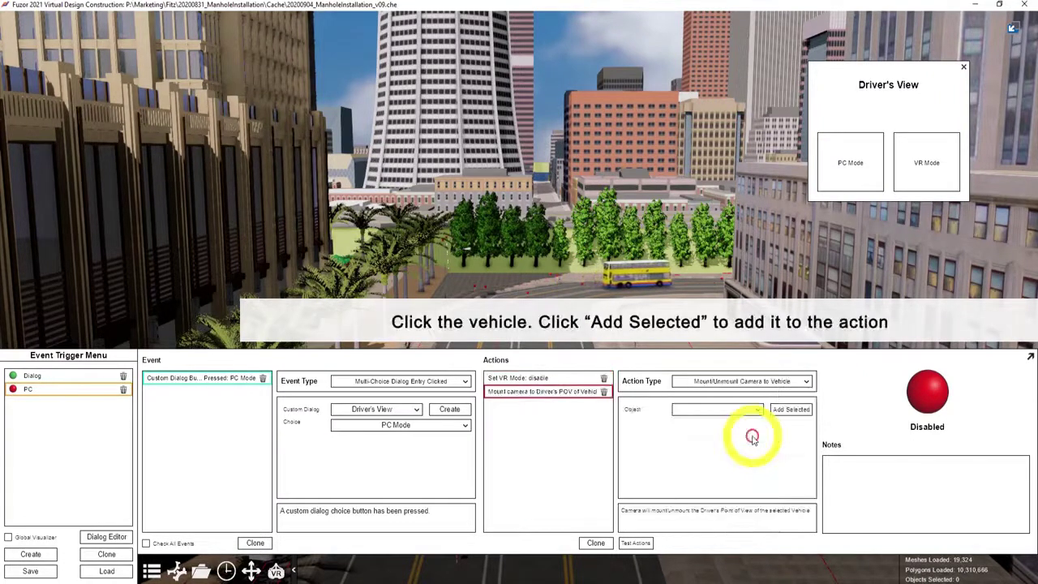
pyautogui.click(652, 276)
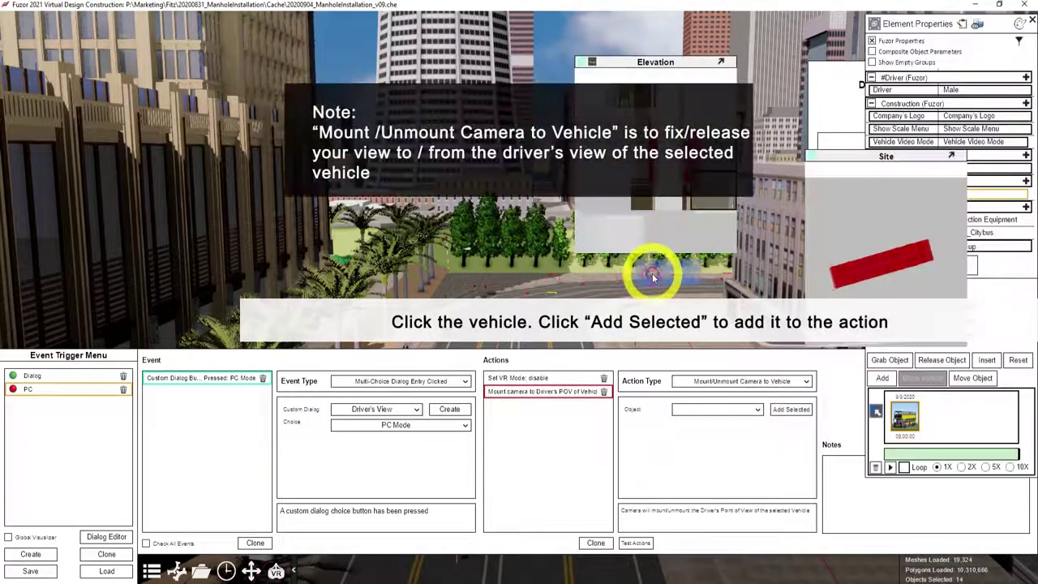
pyautogui.click(785, 412)
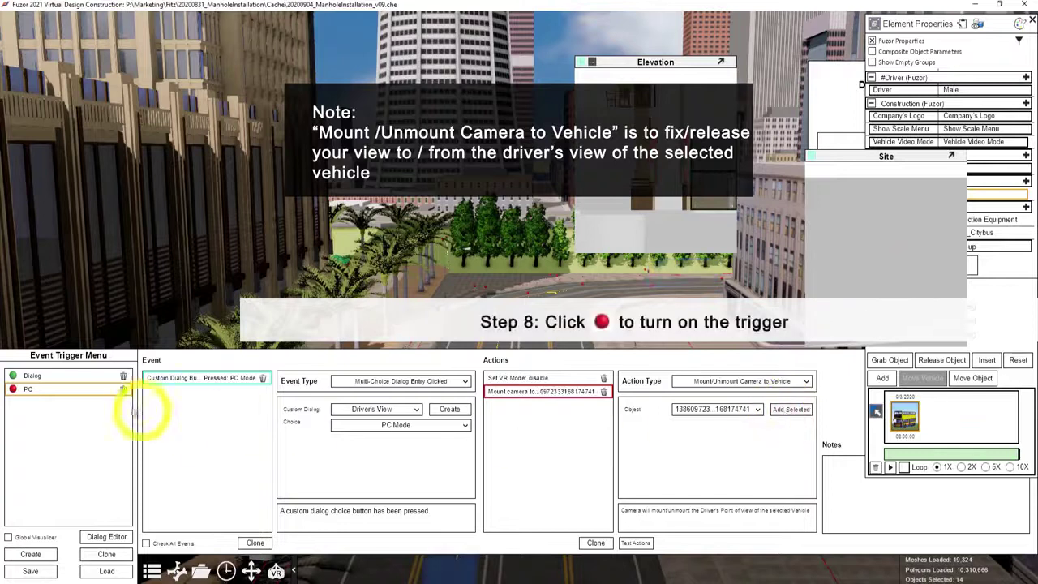
pyautogui.click(13, 390)
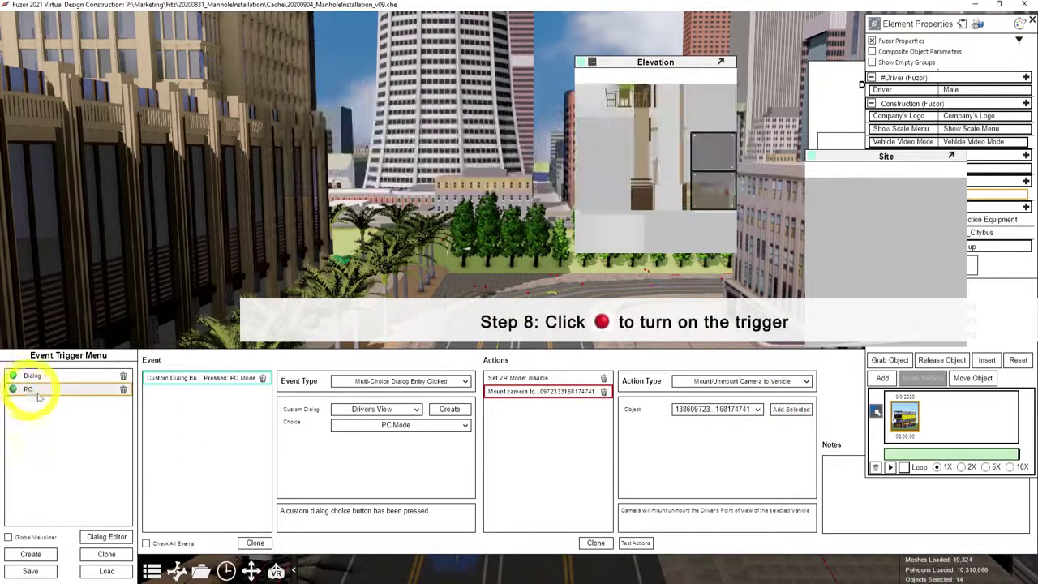
# Step: Clone the PC trigger as VR, triggered by VR Mode with VR Mode set True
pyautogui.click(116, 556)
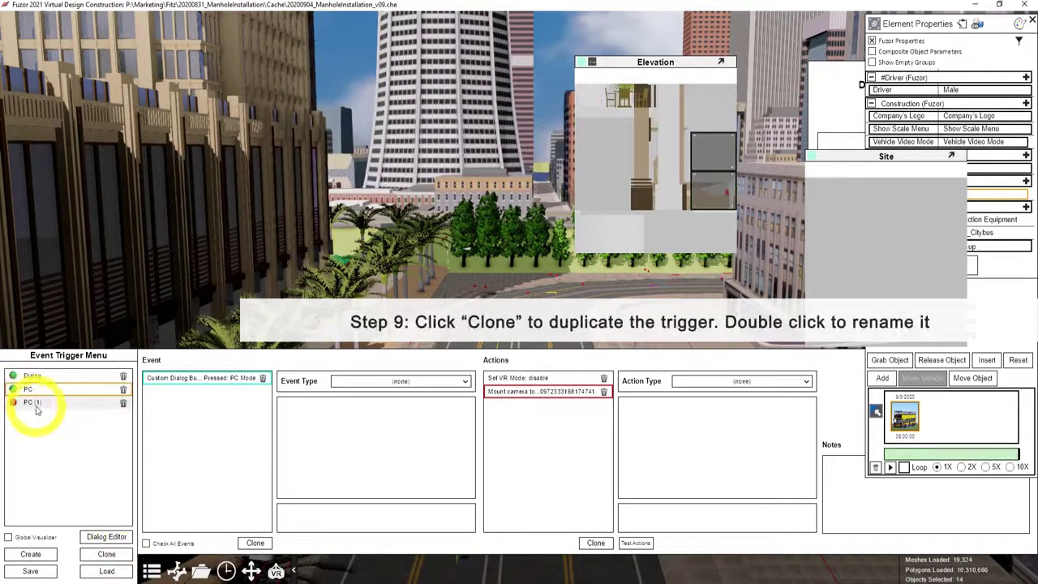
pyautogui.doubleClick(36, 404)
pyautogui.write('VR')
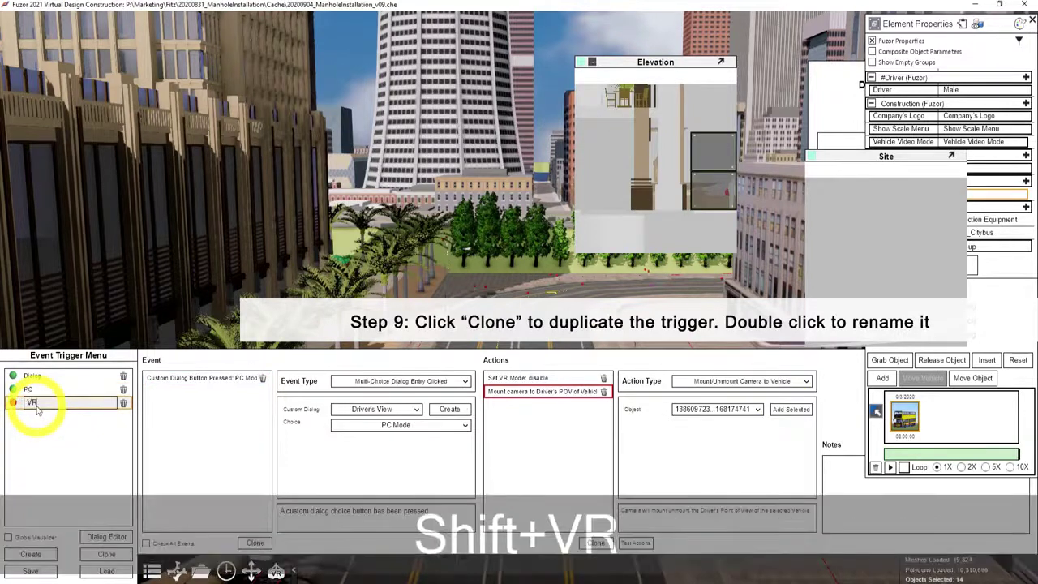
pyautogui.press('Return')
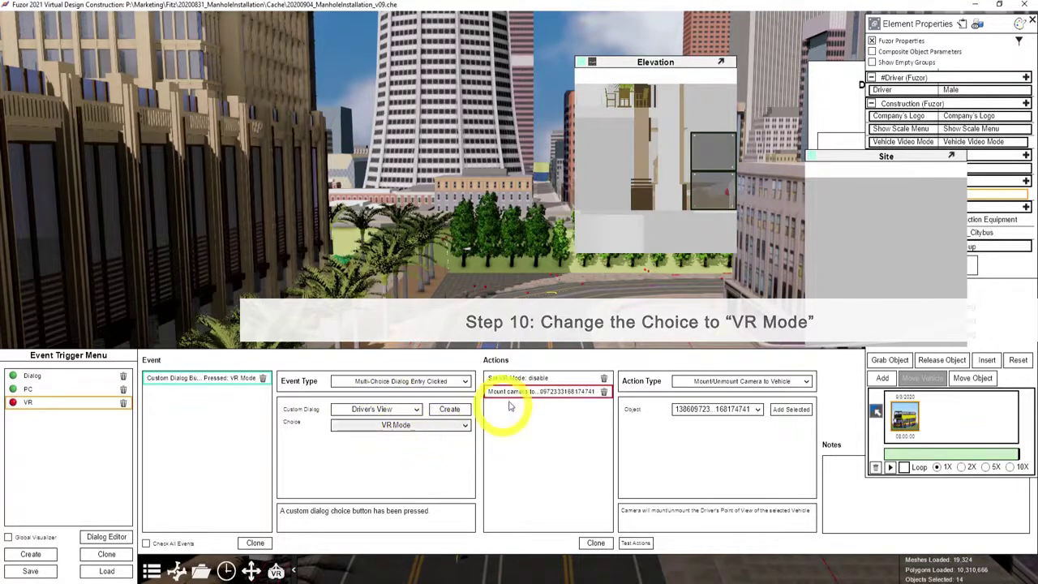
pyautogui.click(537, 378)
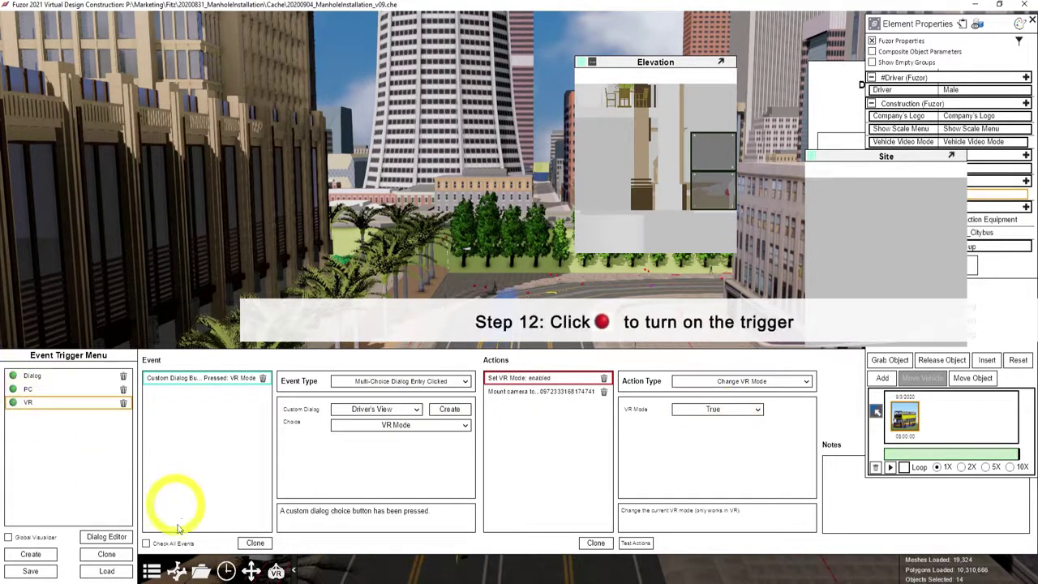
# Step: Close the trigger editor and choose PC Mode to ride in the bus driver's view
pyautogui.click(151, 571)
pyautogui.click(375, 432)
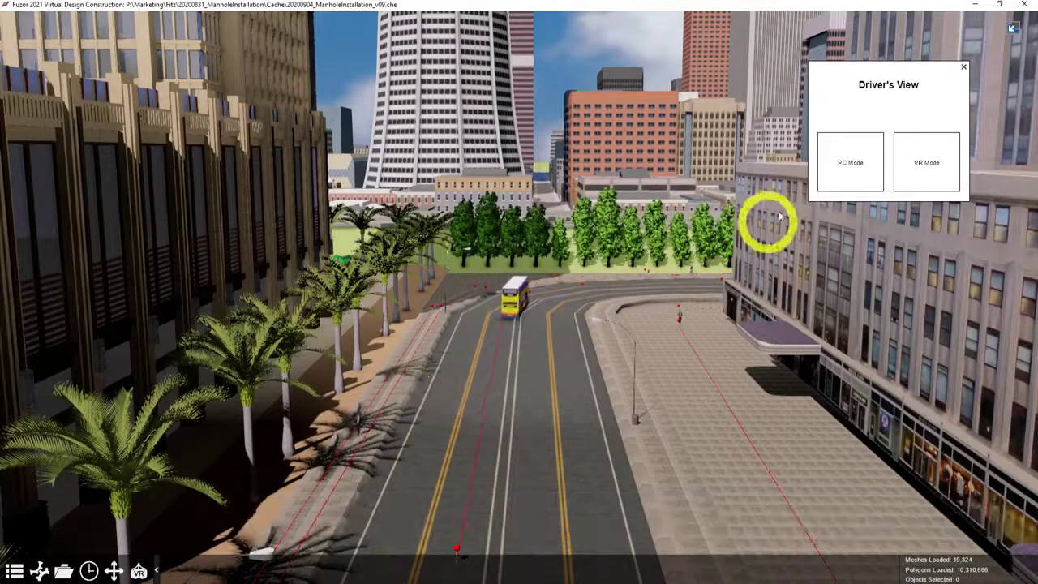
pyautogui.click(869, 165)
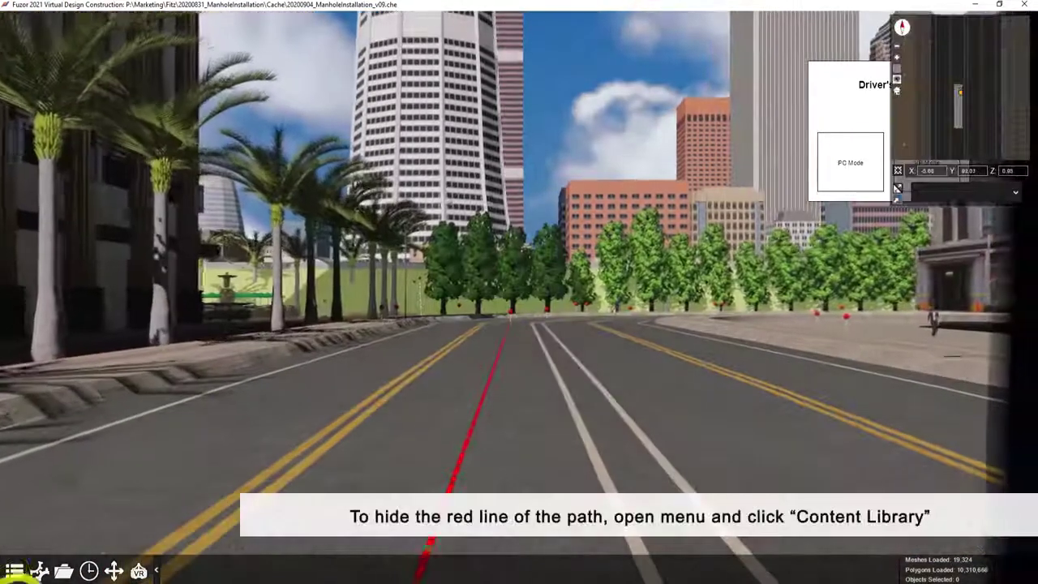
pyautogui.click(15, 572)
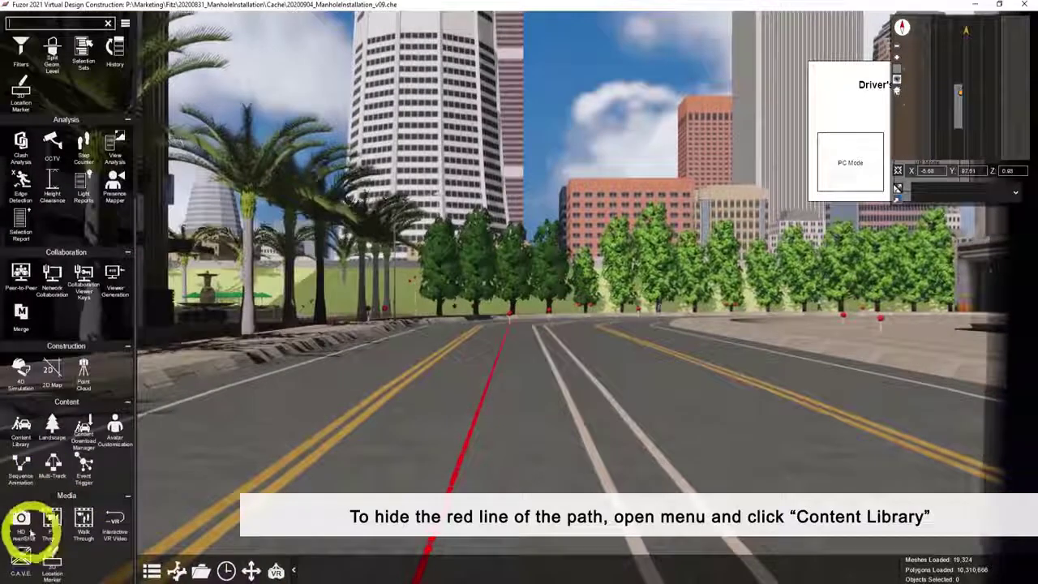
pyautogui.click(22, 425)
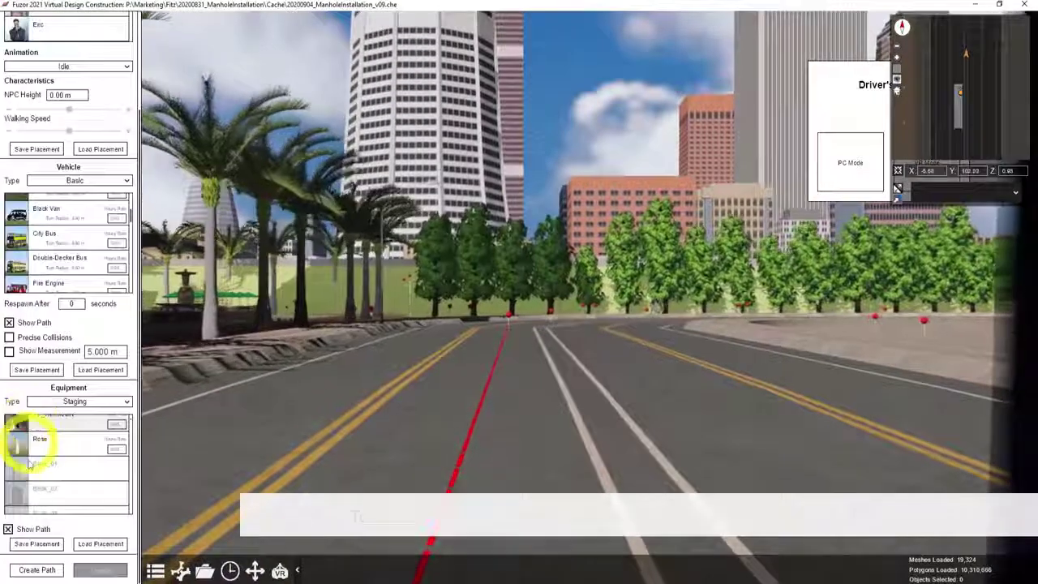
# Step: Turn off Show Path for the vehicle lines and choose VR Mode in the Driver's View dialog
pyautogui.click(8, 529)
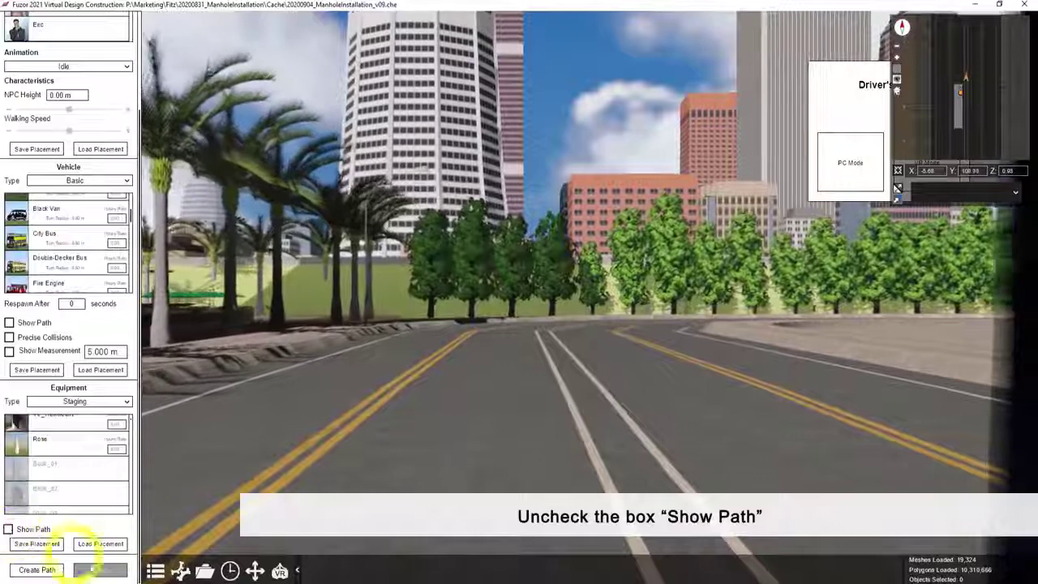
pyautogui.click(155, 571)
pyautogui.click(145, 570)
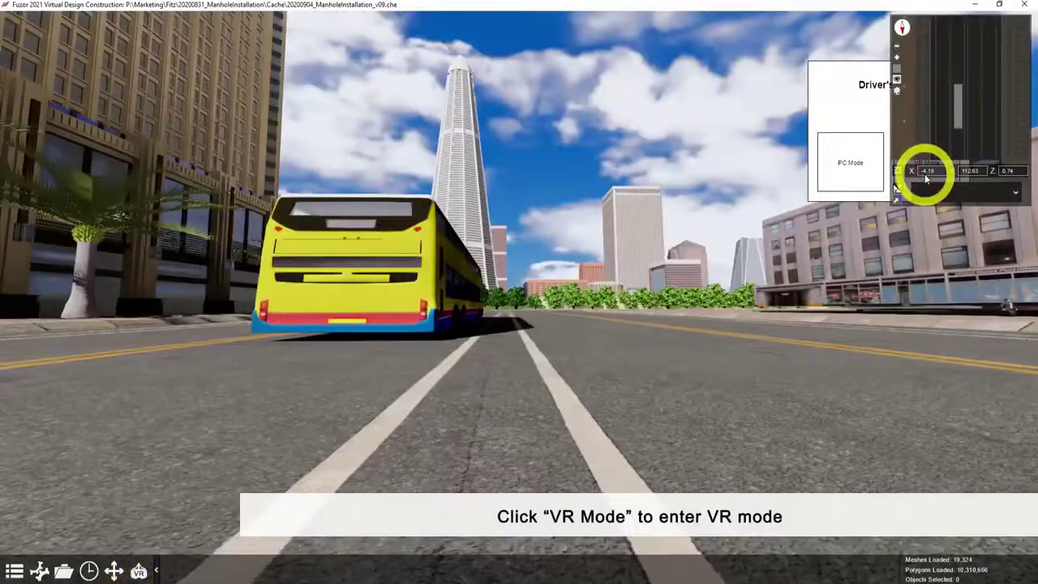
pyautogui.click(925, 174)
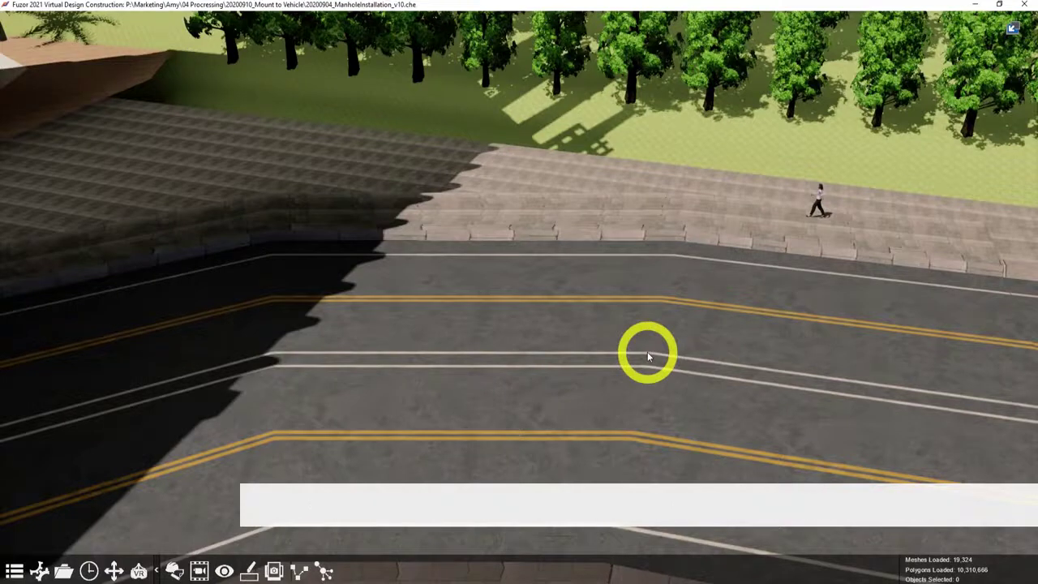
# Step: Place a Black Van from the Content Library on the street, rotated with Shift
pyautogui.click(14, 571)
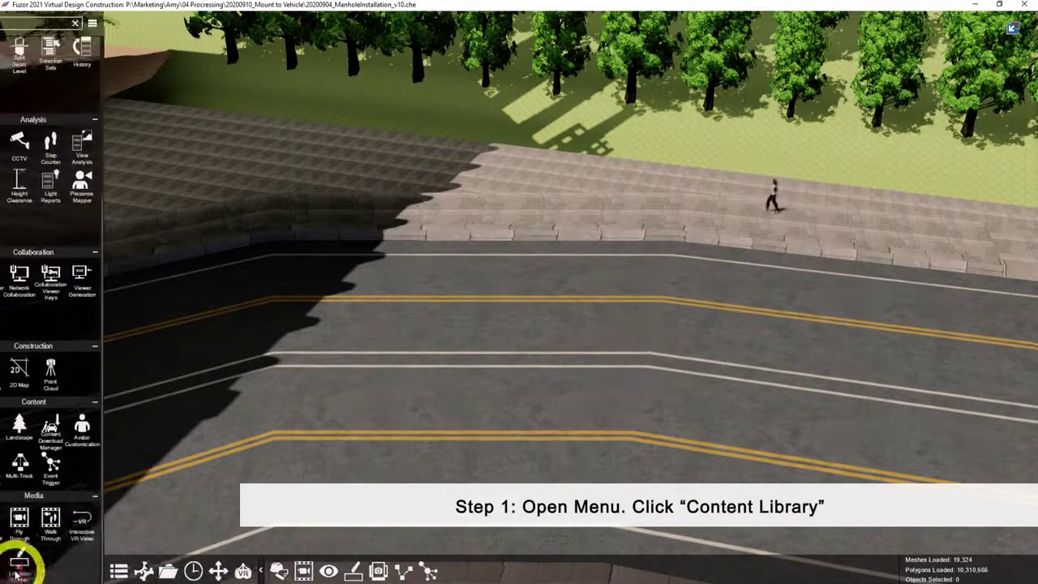
pyautogui.click(21, 426)
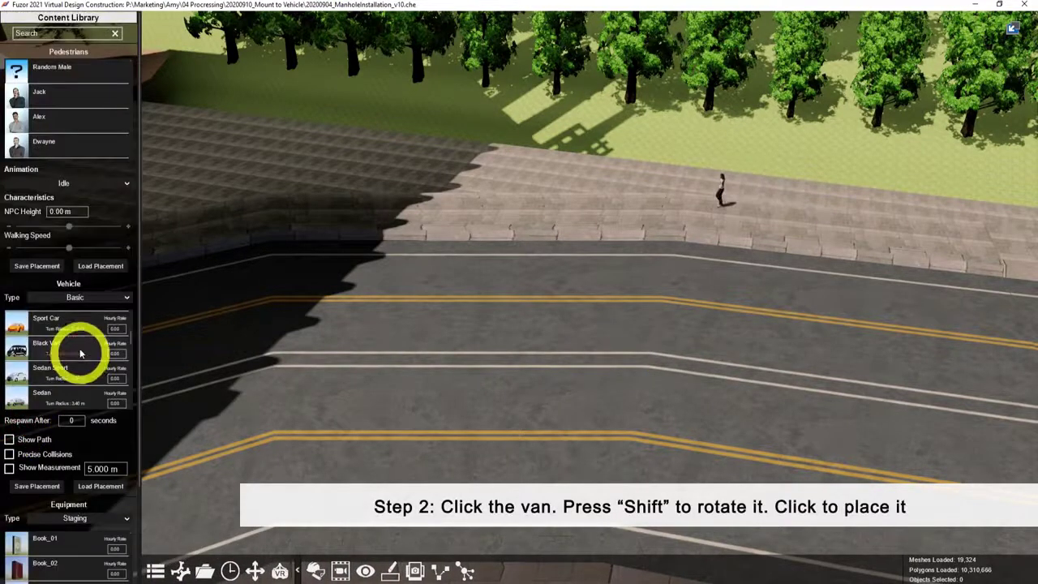
pyautogui.press('shift')
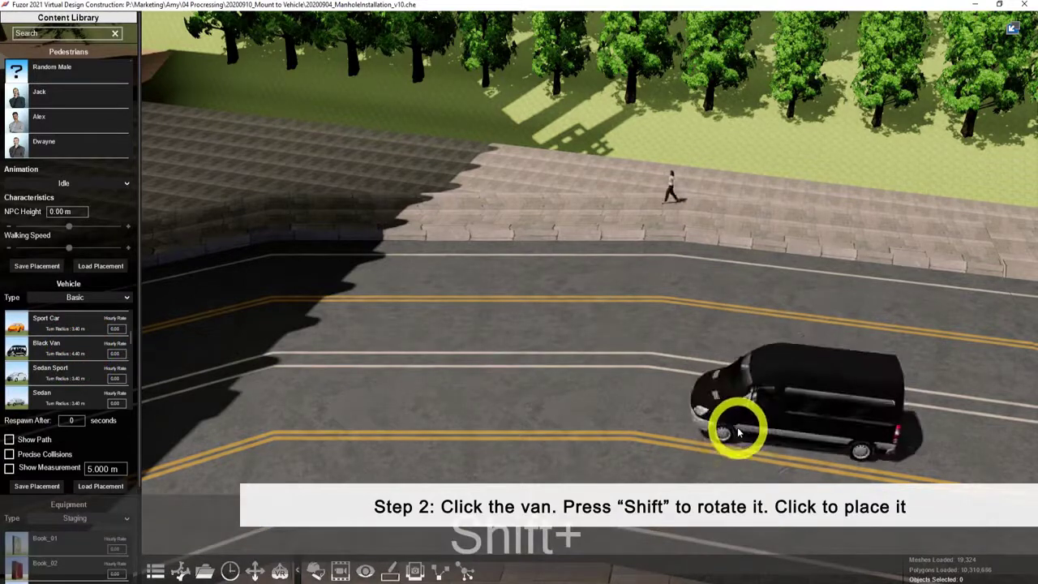
pyautogui.keyDown('shift'); pyautogui.click(734, 430); pyautogui.keyUp('shift')
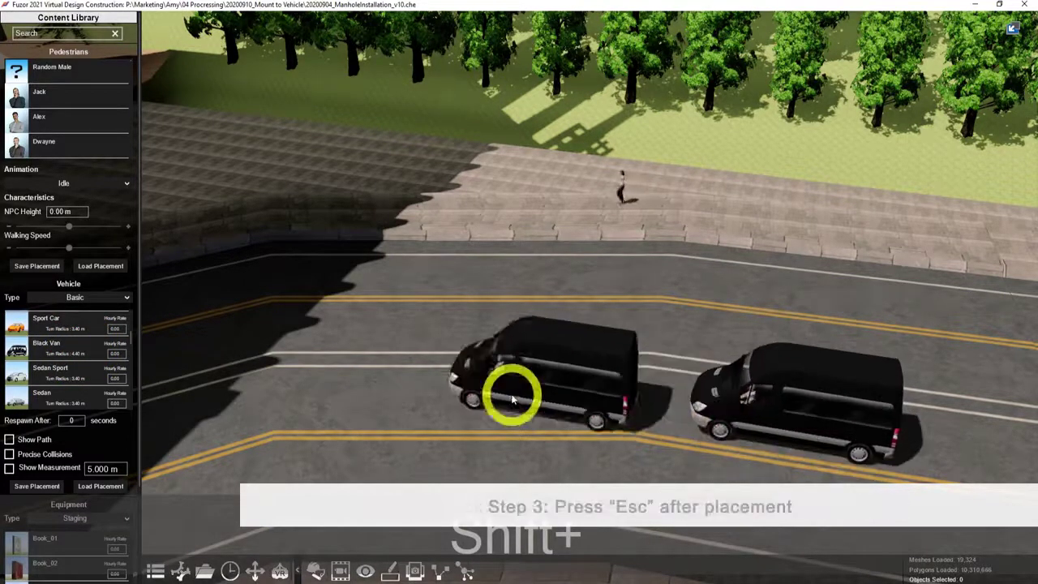
pyautogui.hotkey('shift', 'Escape')
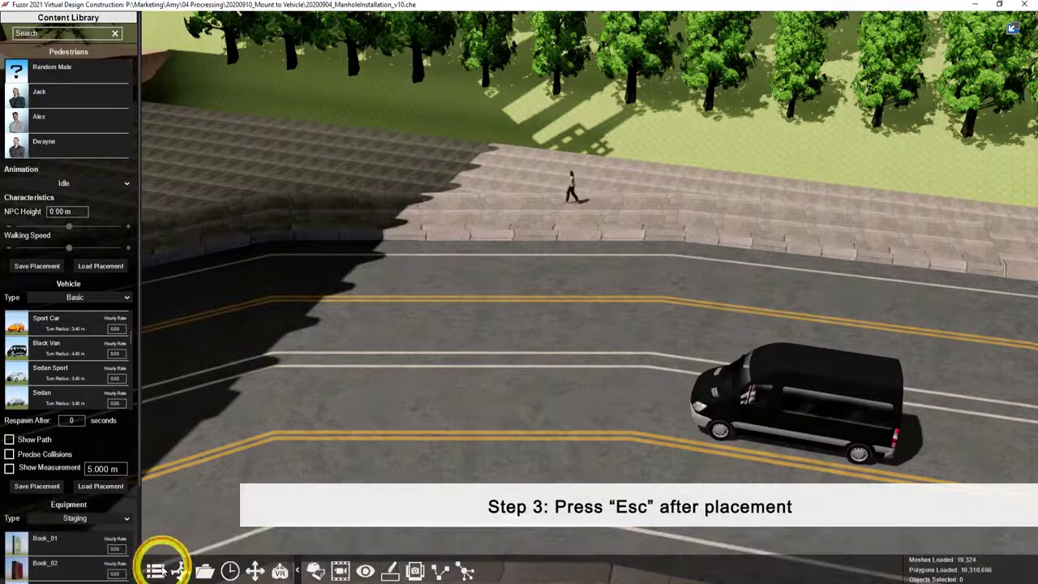
pyautogui.click(156, 570)
# Step: Start a sequence animation for the van, turn it about 15 degrees, and insert a keyframe
pyautogui.click(22, 468)
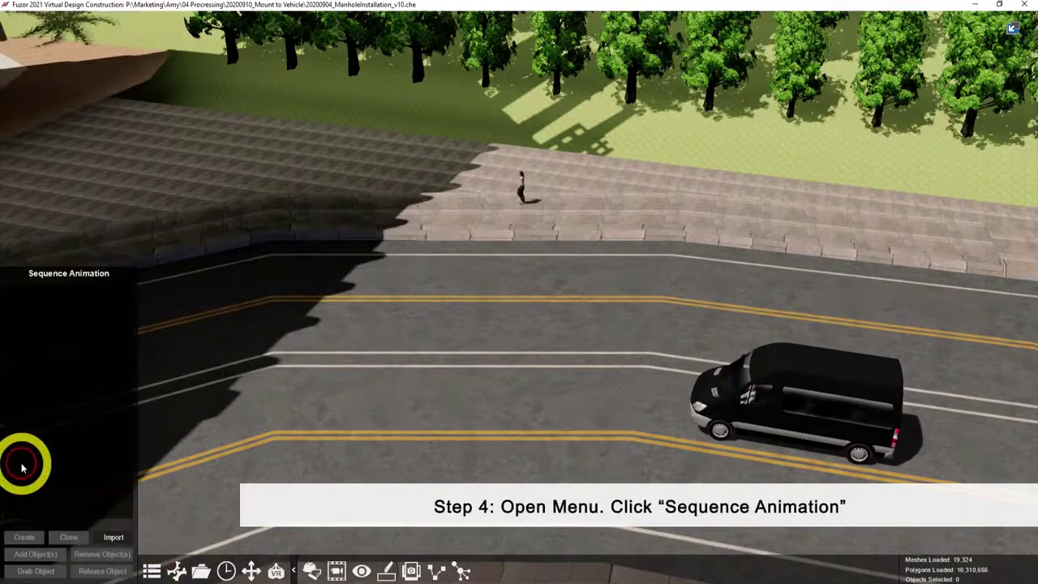
pyautogui.click(805, 401)
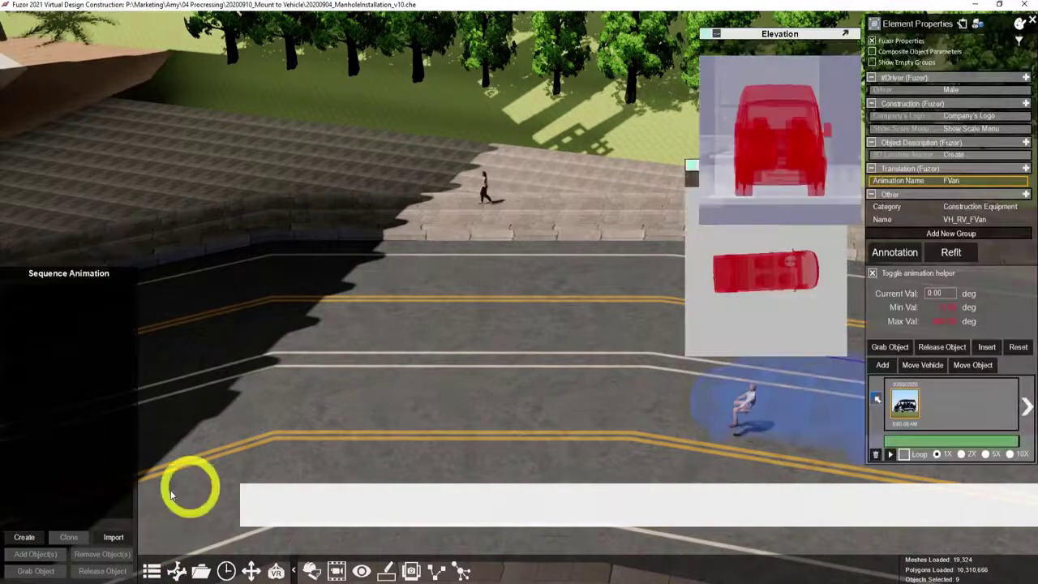
pyautogui.click(24, 538)
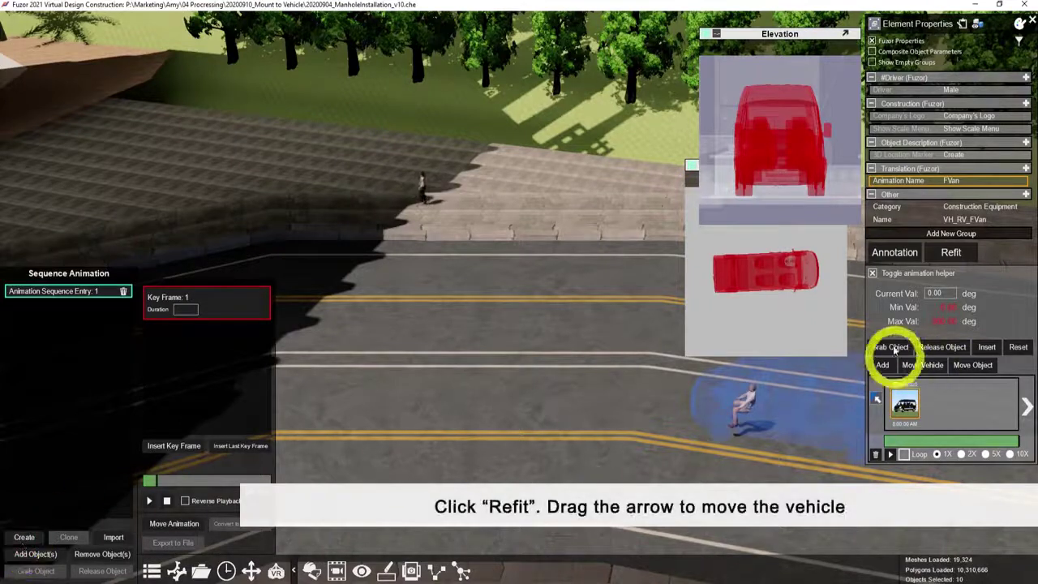
pyautogui.click(938, 261)
pyautogui.hotkey('ctrl', 'e')
pyautogui.moveTo(583, 378); pyautogui.dragTo(550, 351)
pyautogui.hotkey('ctrl', 'w')
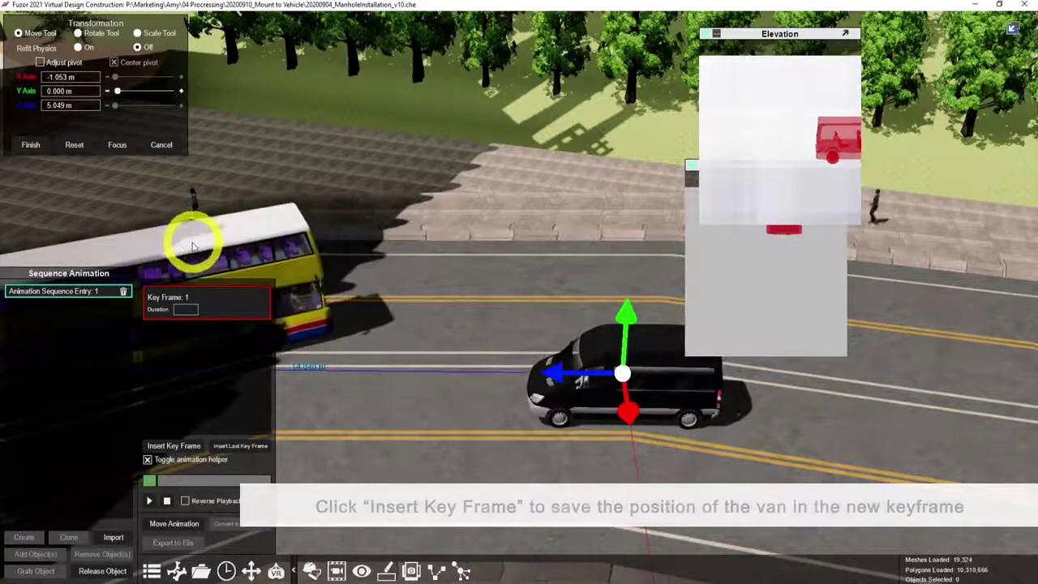
pyautogui.click(181, 454)
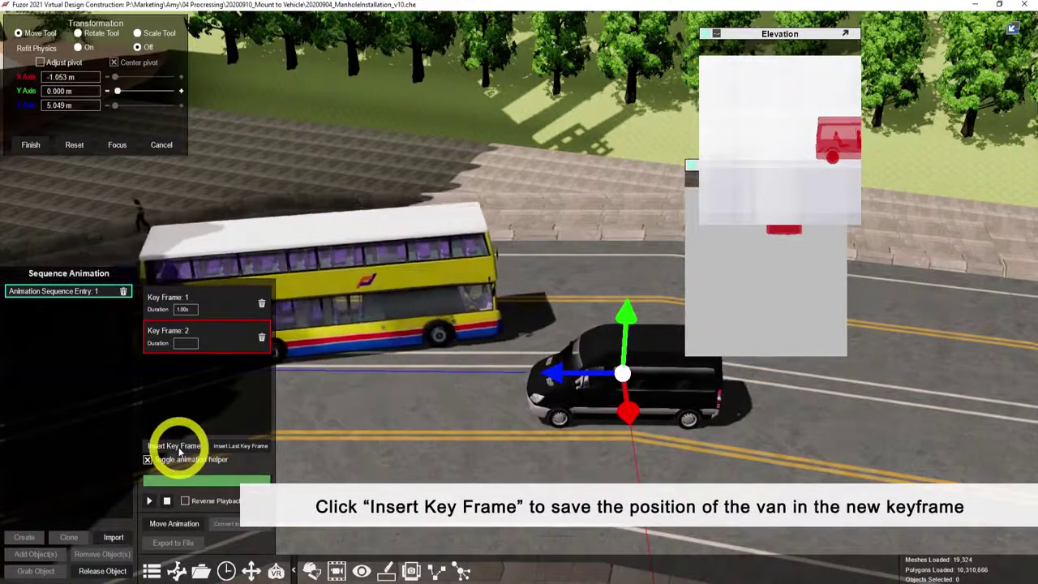
# Step: Keyframe the van moving left past the bus with a turn, then play the animation
pyautogui.moveTo(568, 373); pyautogui.dragTo(316, 397)
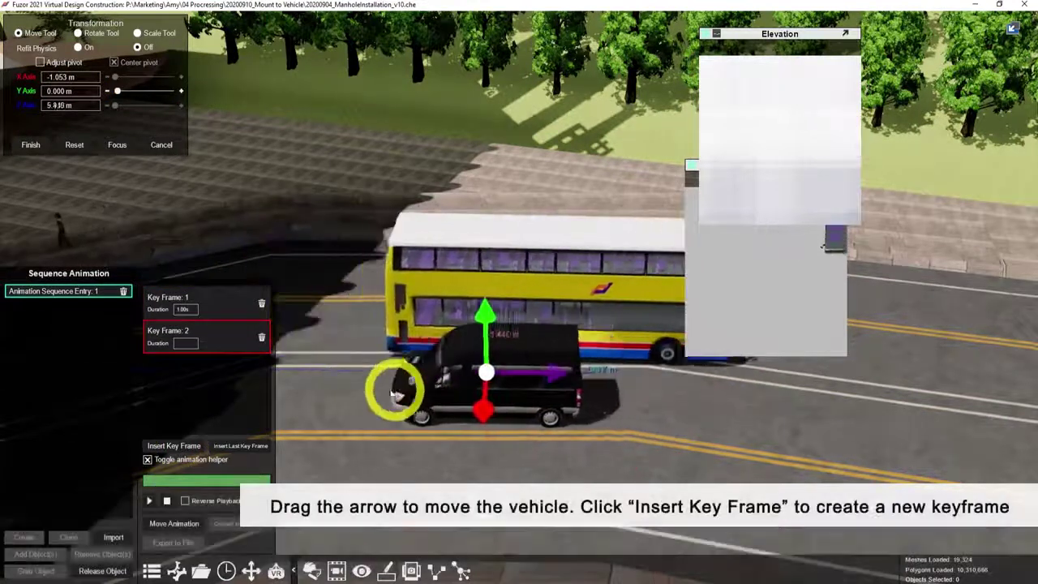
pyautogui.click(173, 446)
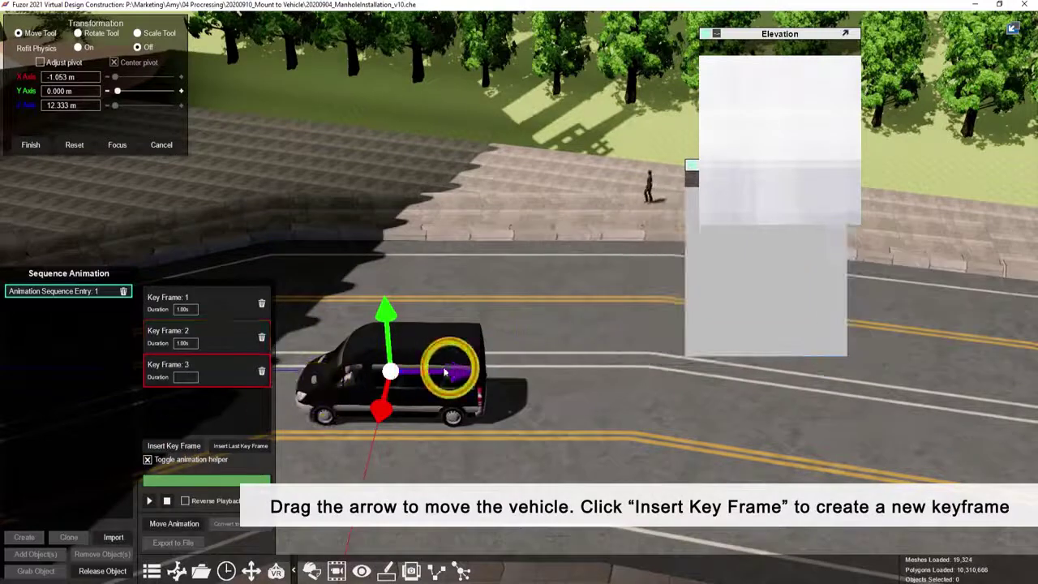
pyautogui.moveTo(447, 369); pyautogui.dragTo(531, 352)
pyautogui.hotkey('ctrl', 'e')
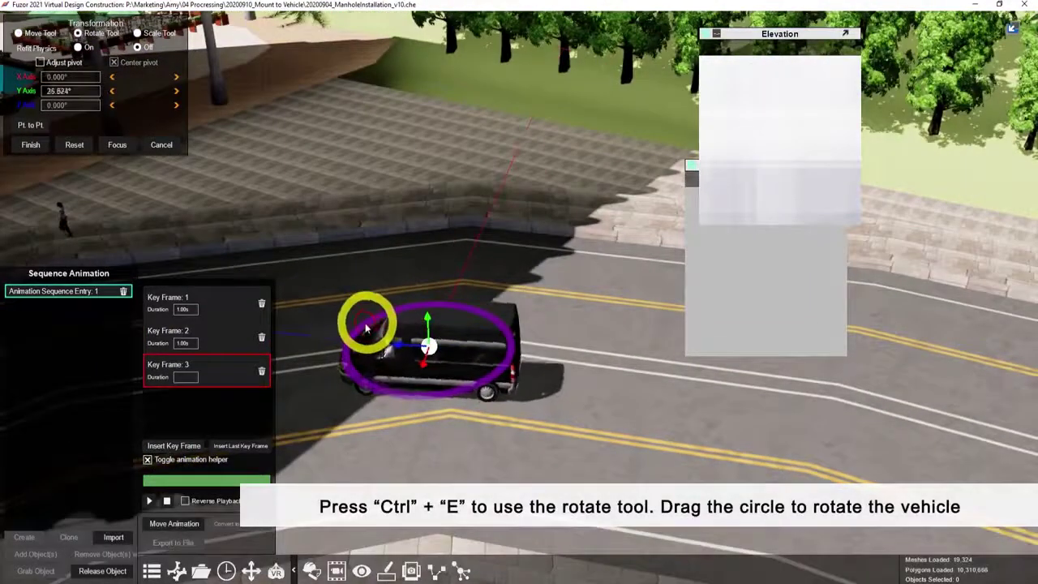
pyautogui.hotkey('ctrl', 'w')
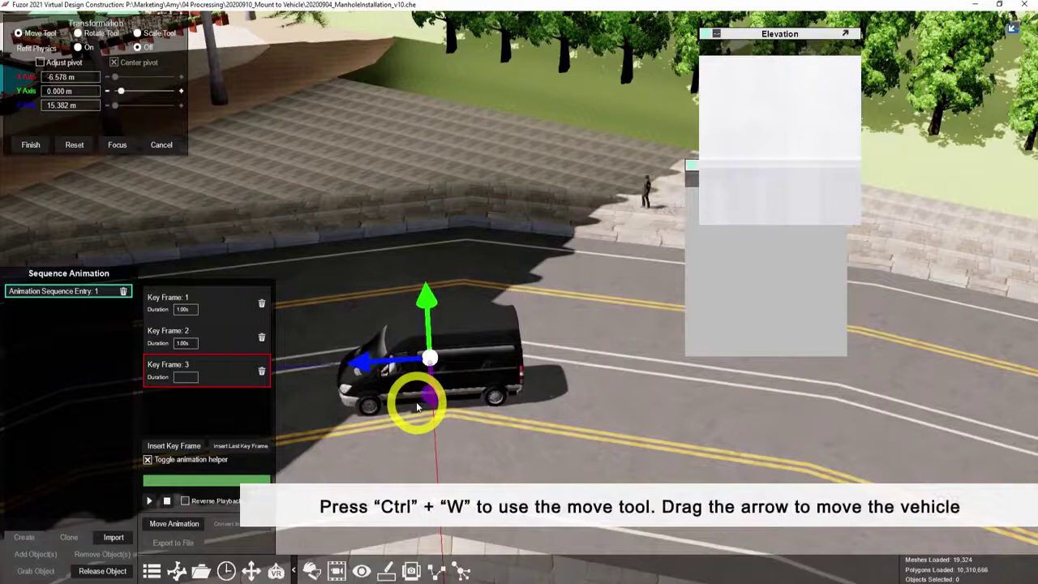
pyautogui.click(162, 446)
pyautogui.moveTo(390, 360); pyautogui.dragTo(283, 376)
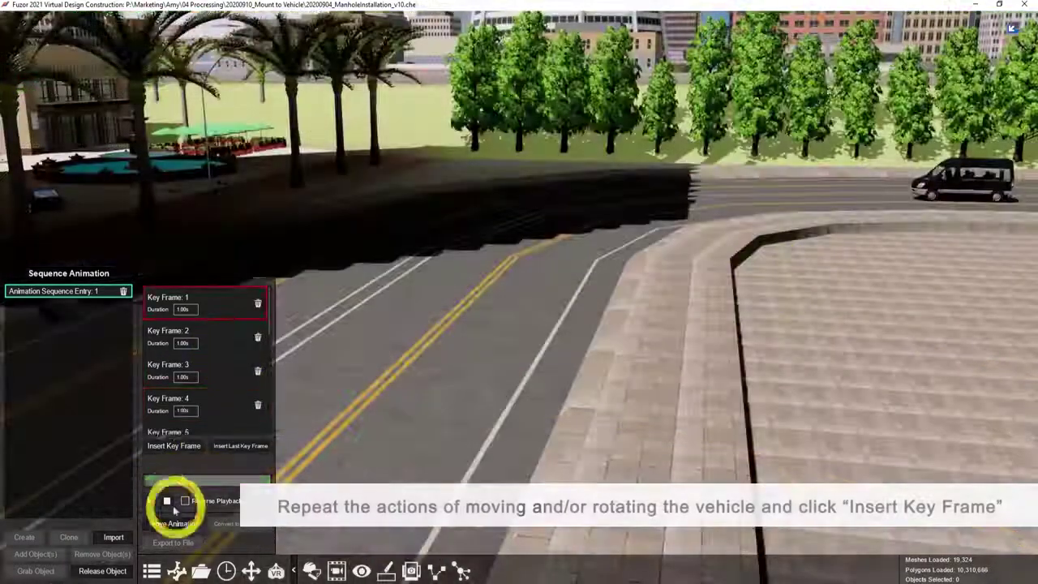
pyautogui.click(158, 502)
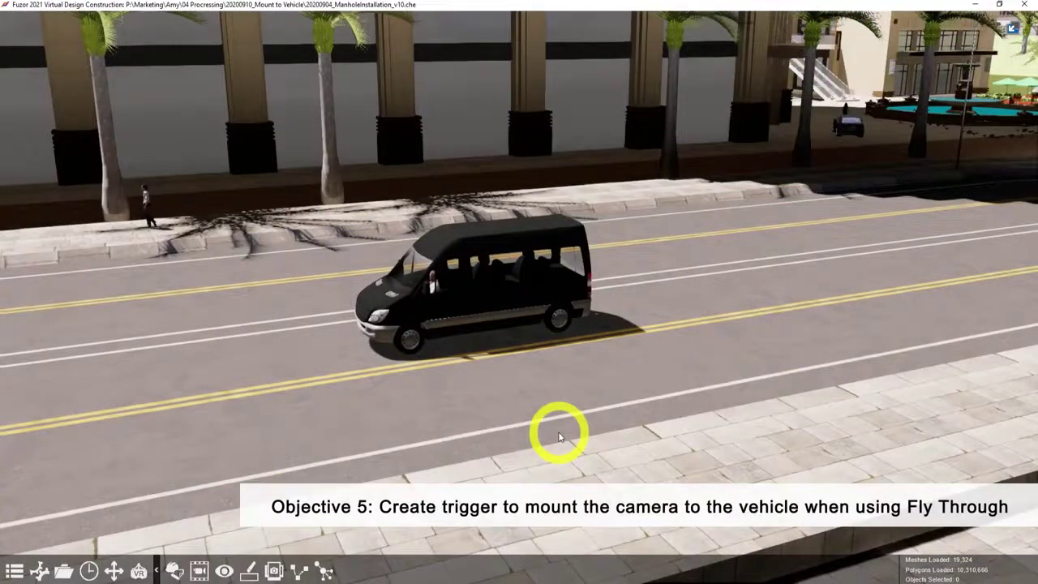
# Step: Create a trigger named van that fires when the Fly Through widget is clicked
pyautogui.click(324, 571)
pyautogui.click(31, 554)
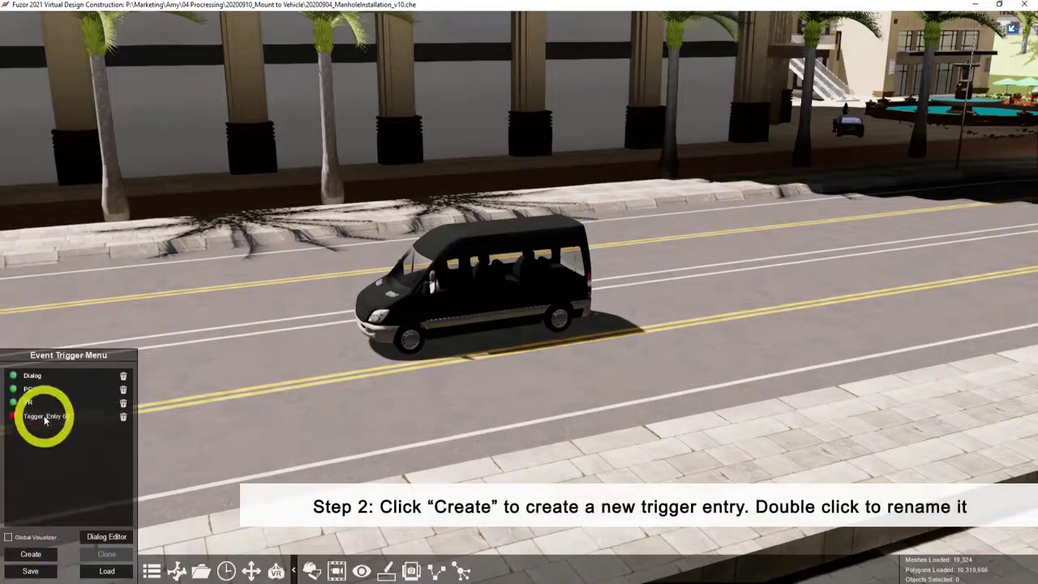
pyautogui.click(45, 418)
pyautogui.click(361, 382)
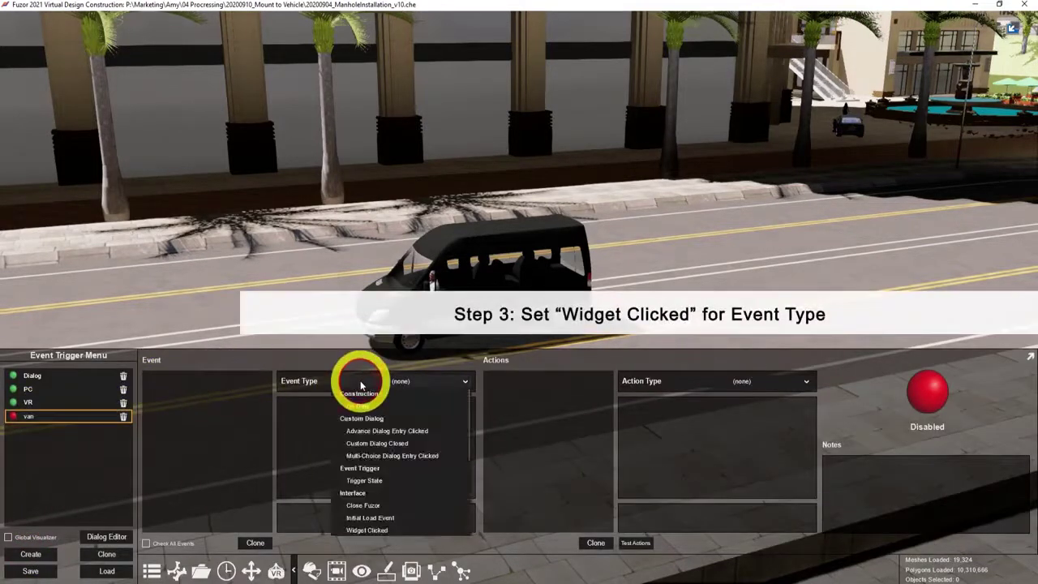
pyautogui.click(382, 449)
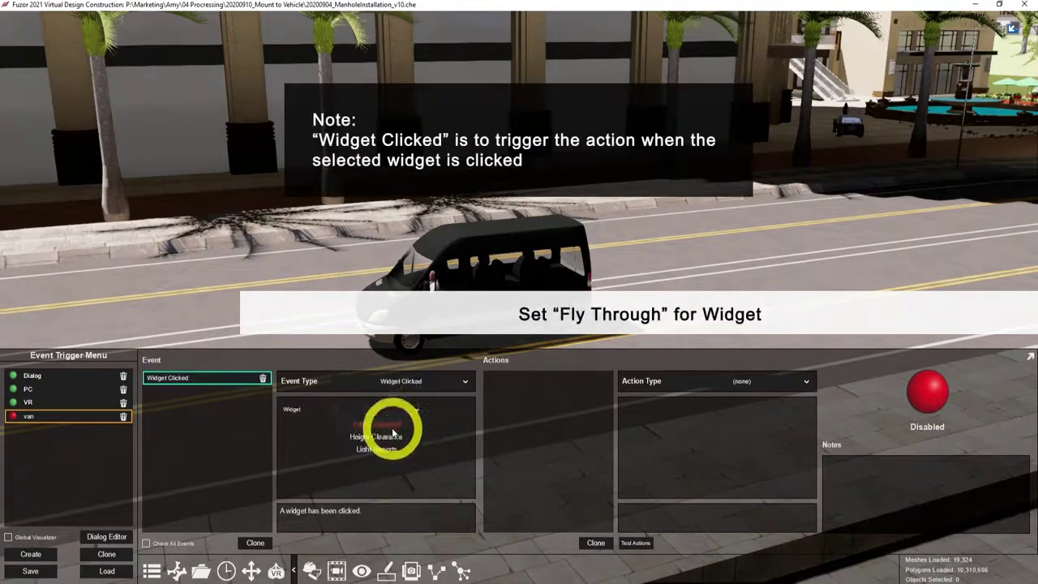
pyautogui.scroll(3, 385, 434)
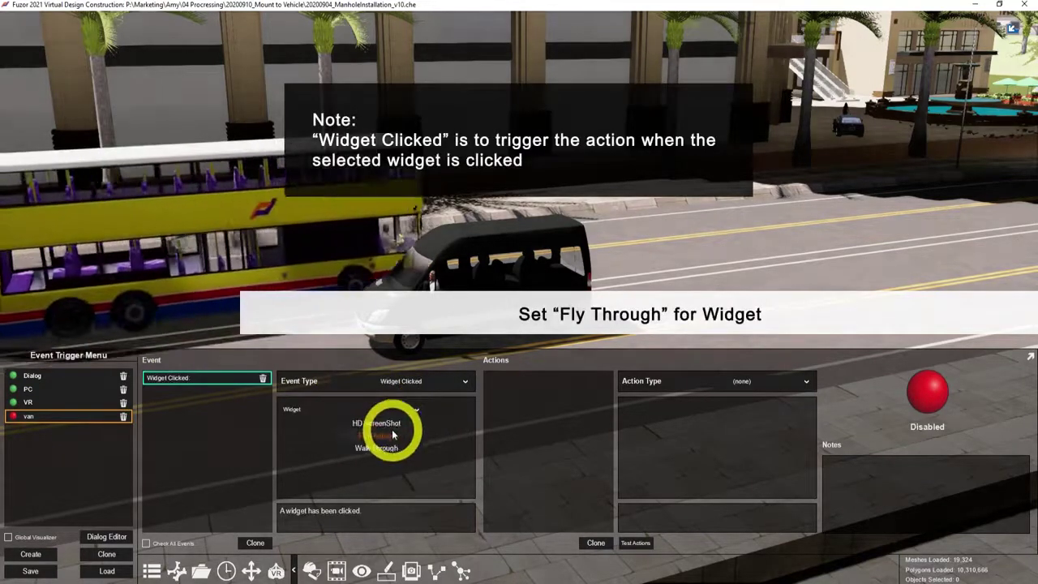
pyautogui.click(376, 431)
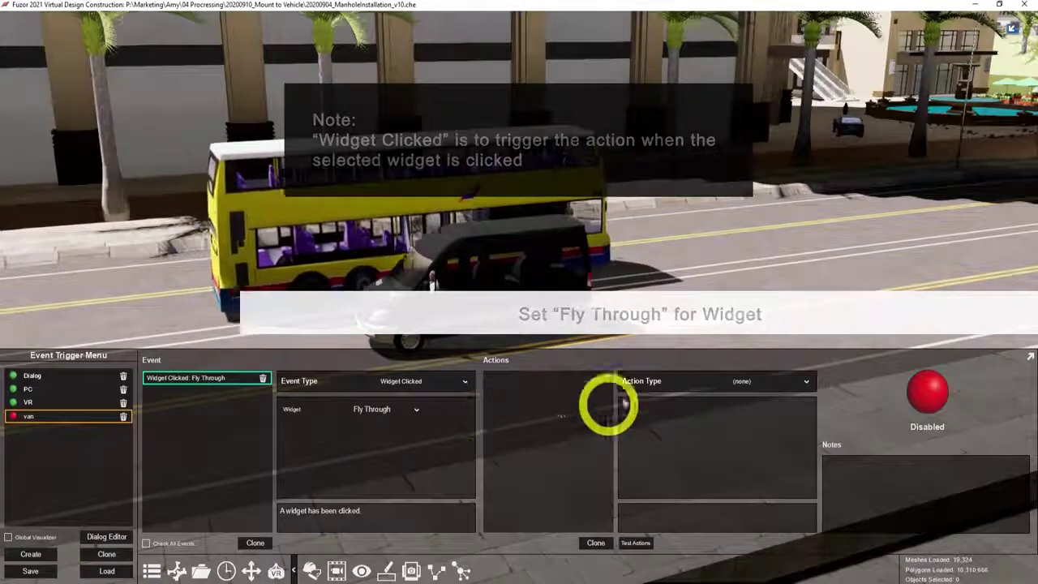
# Step: Add a Mount/Unmount Camera to Vehicle action using the van, and enable the trigger
pyautogui.click(707, 384)
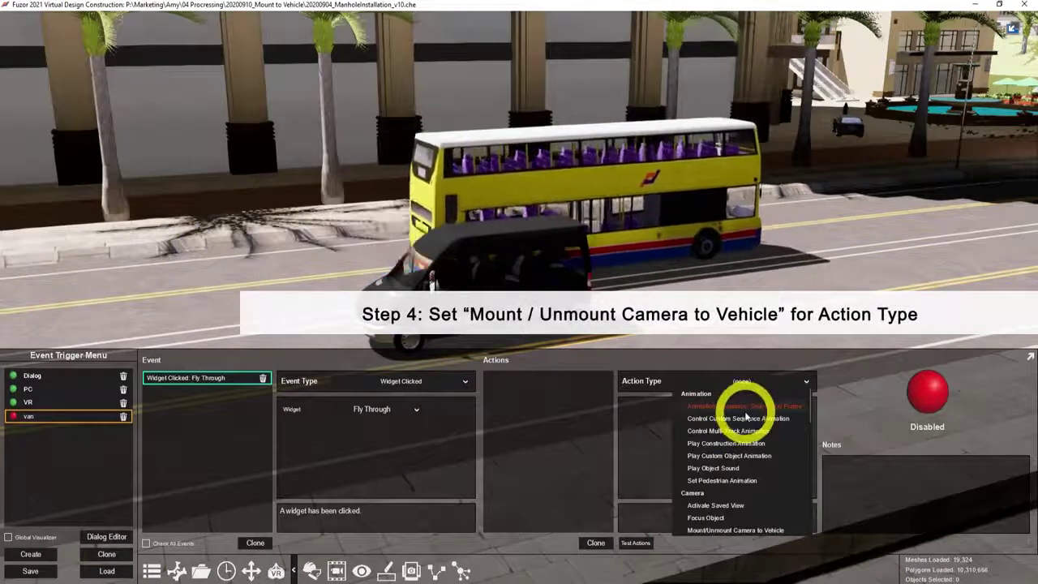
pyautogui.scroll(-1, 741, 430)
pyautogui.scroll(-2, 750, 448)
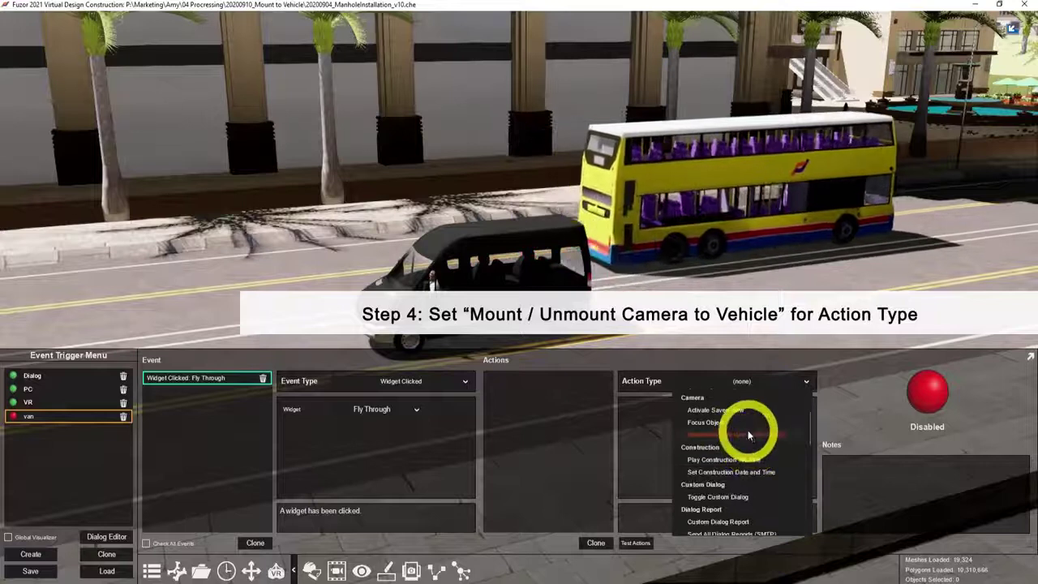
pyautogui.click(741, 426)
pyautogui.click(433, 248)
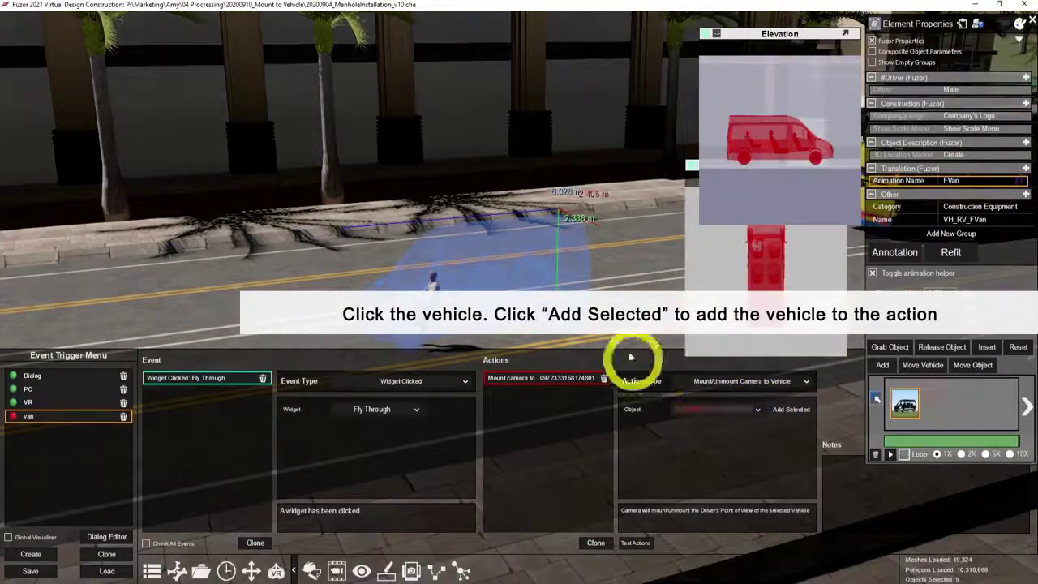
pyautogui.click(13, 417)
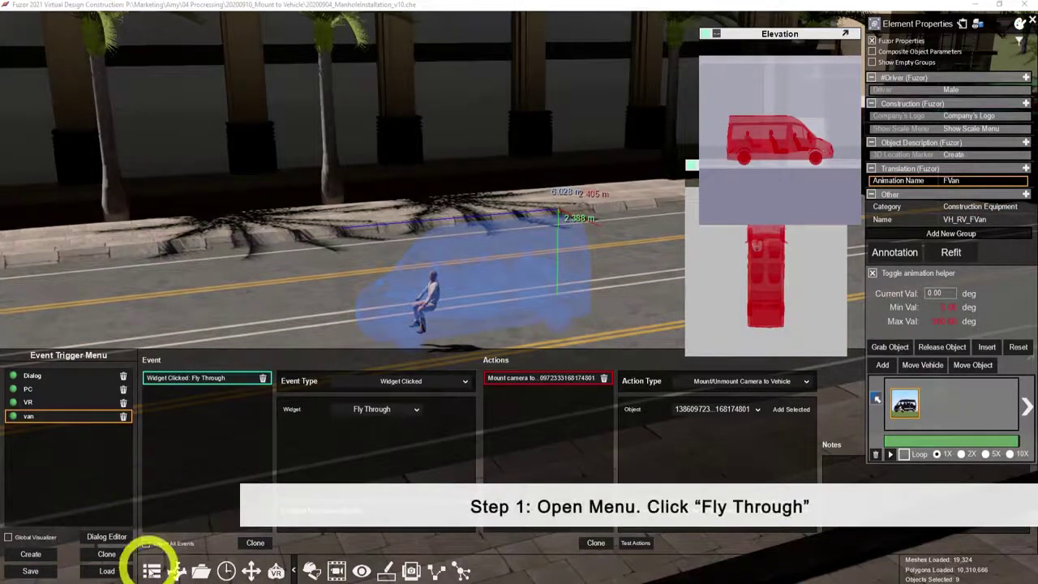
# Step: In Fly Through's Sequence Animation, capture view keyframes at the start and 19.00, then preview
pyautogui.click(152, 571)
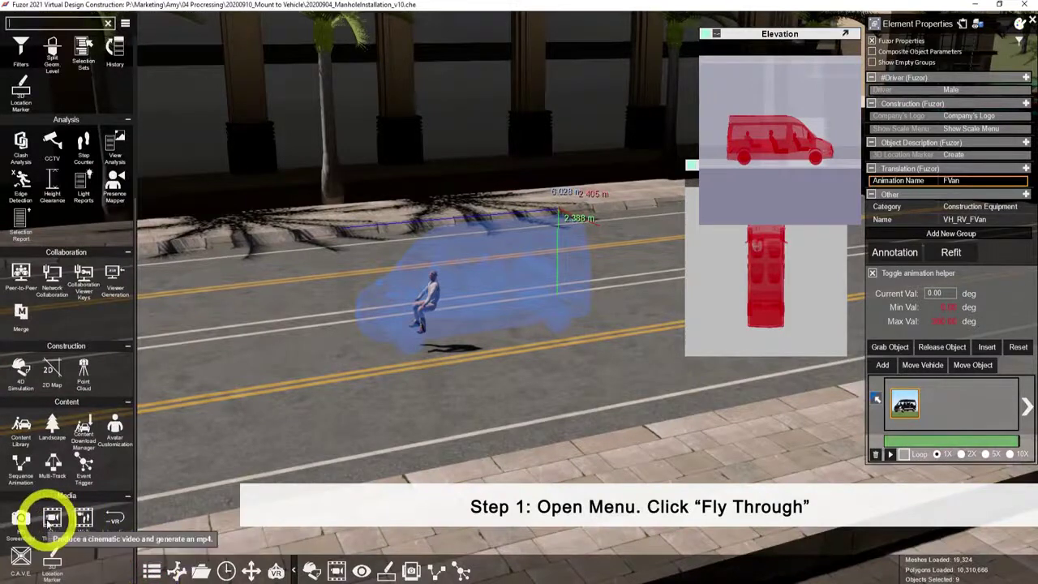
pyautogui.click(48, 521)
pyautogui.click(193, 37)
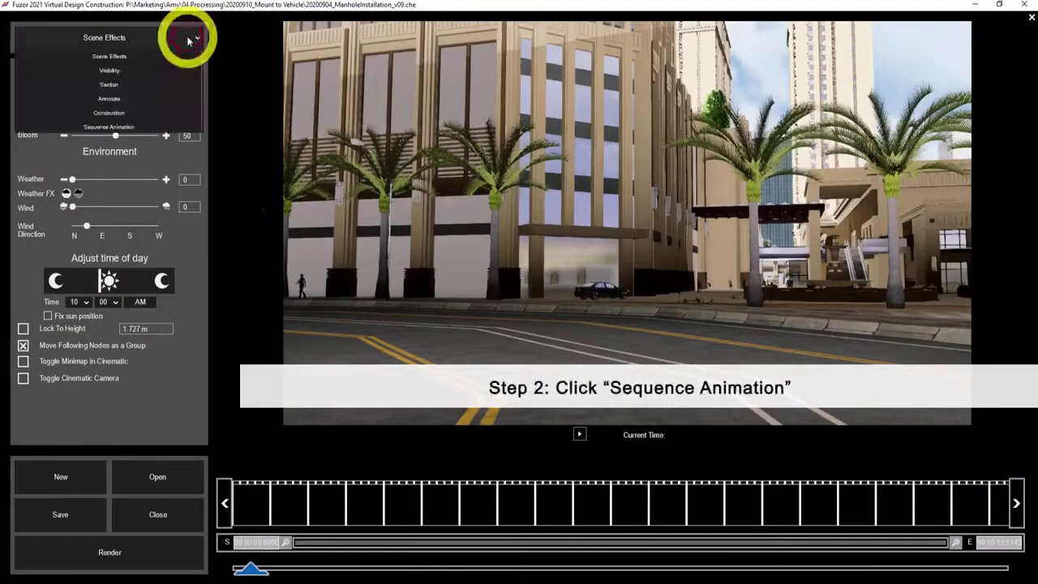
pyautogui.click(113, 129)
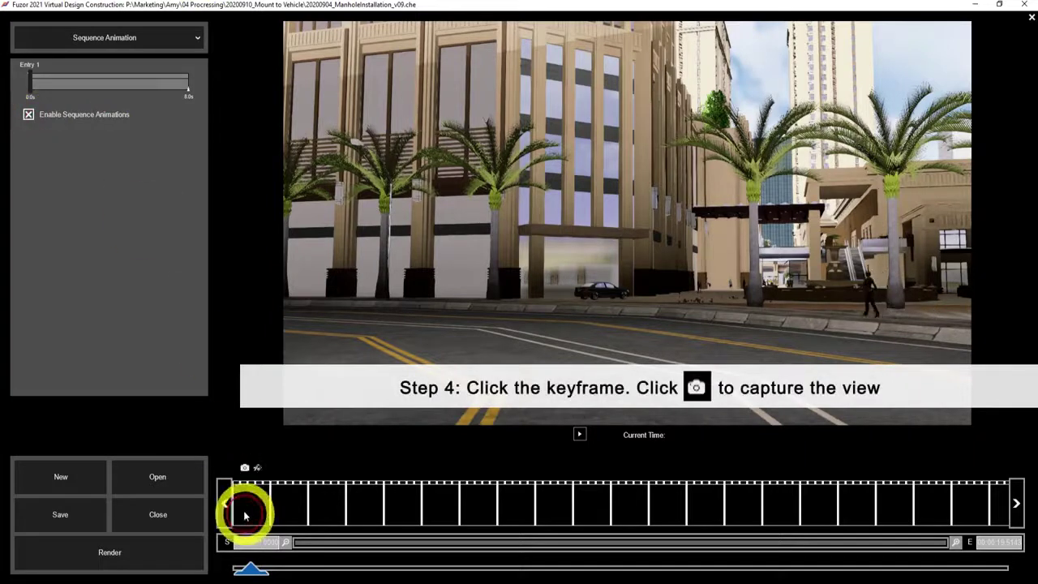
pyautogui.click(244, 468)
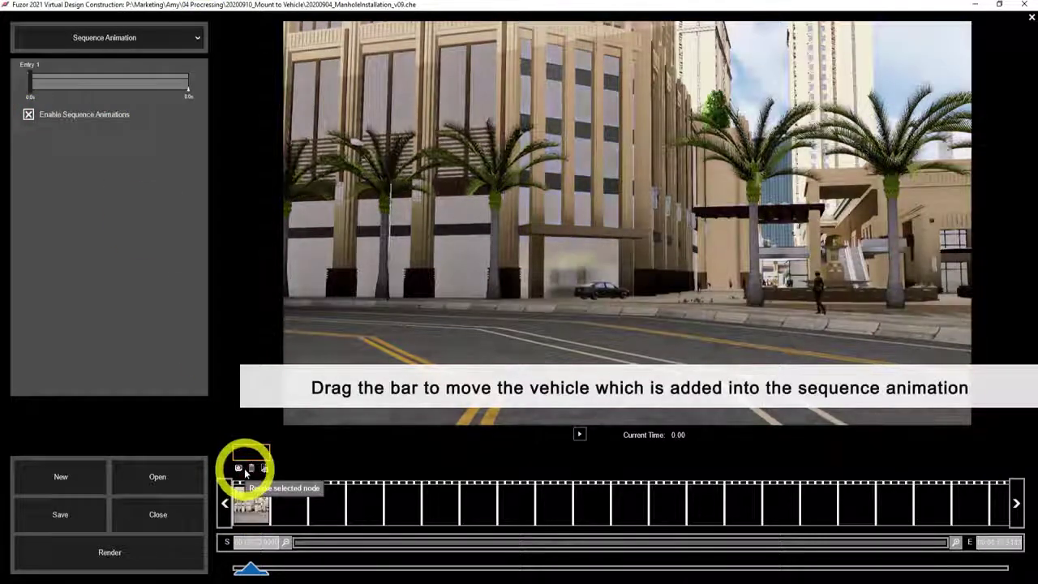
pyautogui.moveTo(30, 79); pyautogui.dragTo(224, 87)
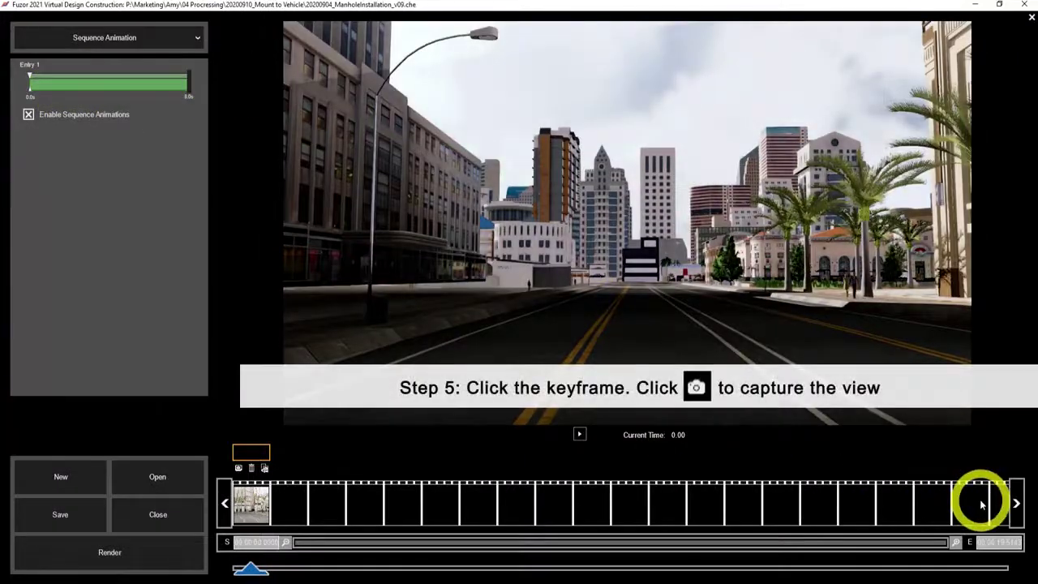
pyautogui.click(965, 469)
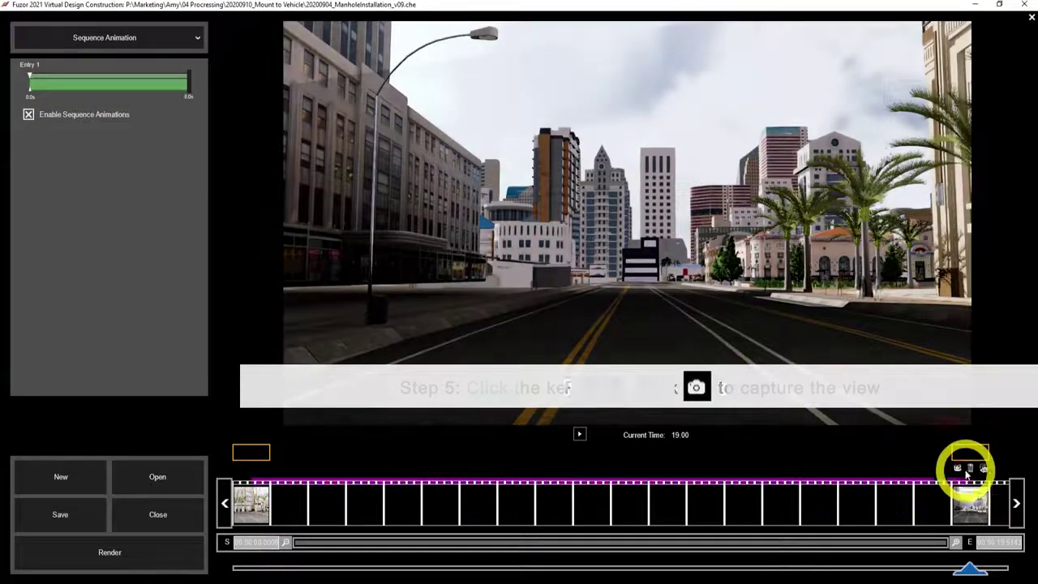
pyautogui.click(580, 436)
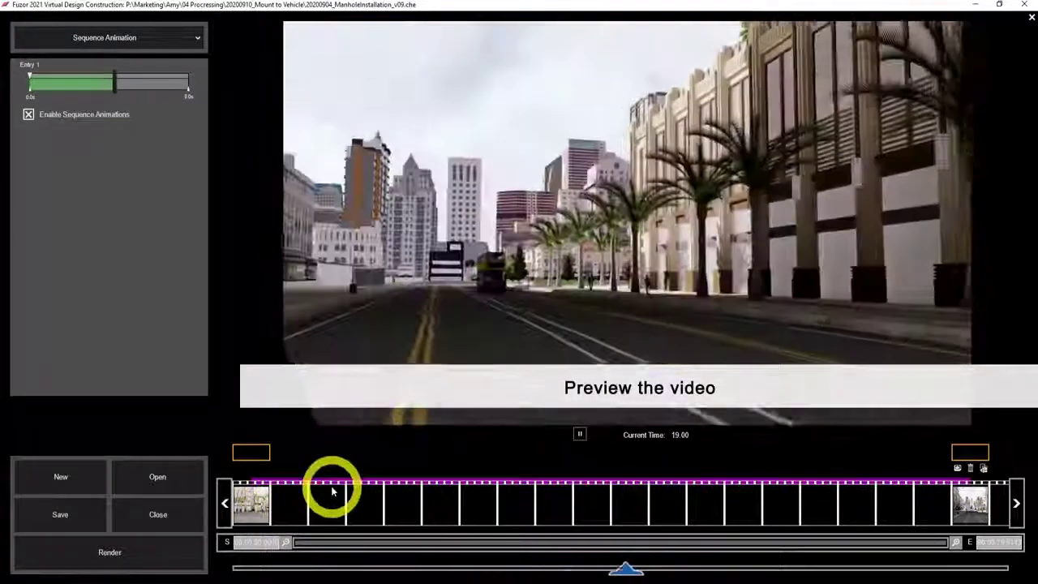
# Step: Render the fly-through at High quality, 60 fps, 16:9 1080p and save it as video.mp4 on the Desktop
pyautogui.click(119, 552)
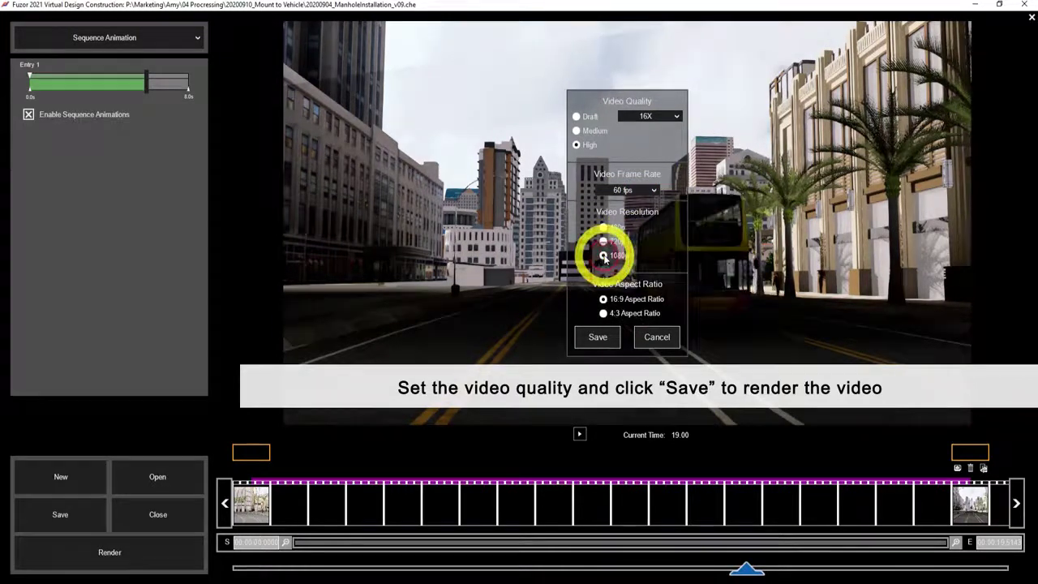
pyautogui.click(598, 337)
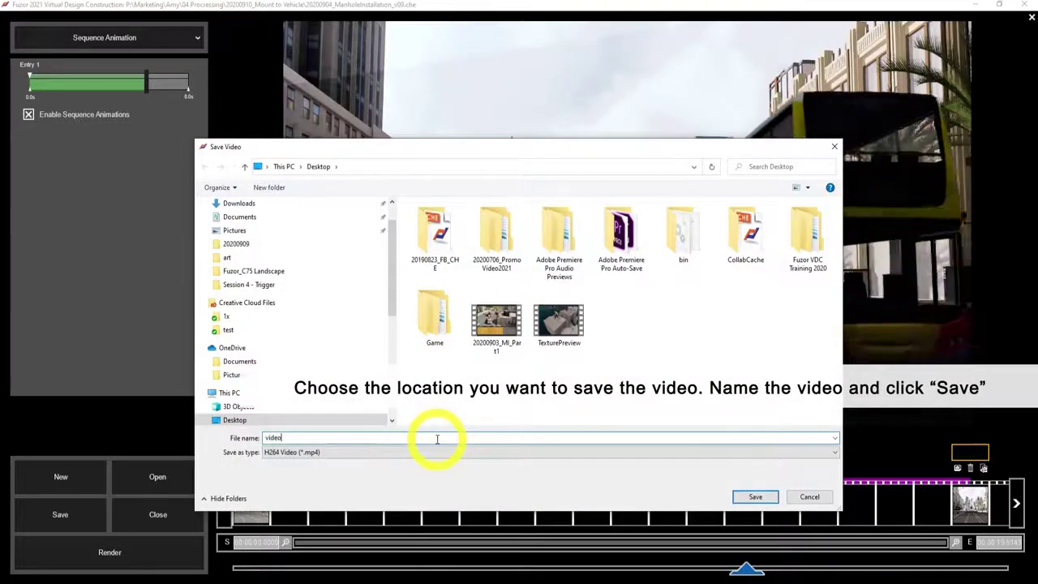
pyautogui.press('Return')
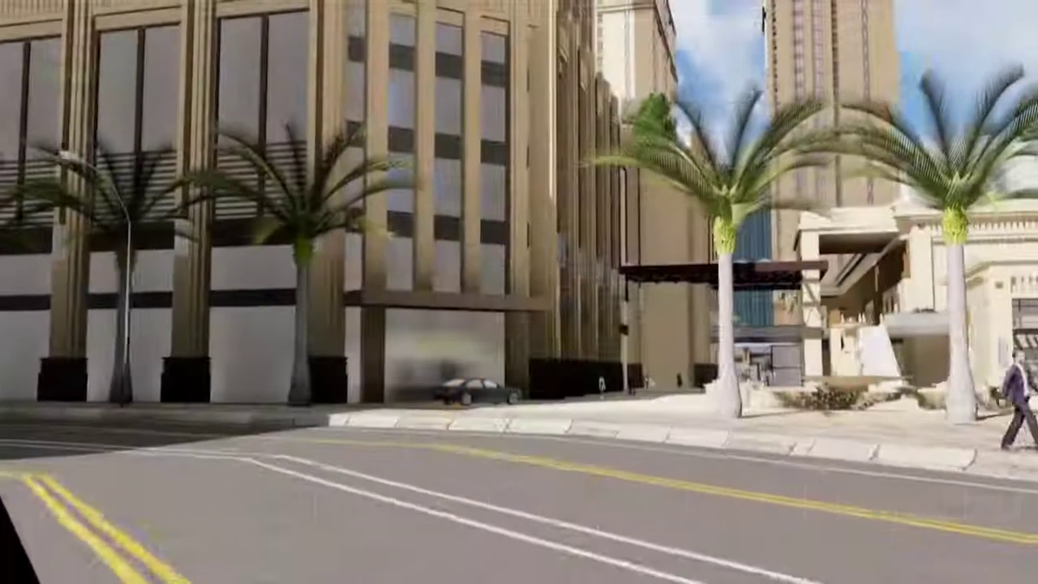